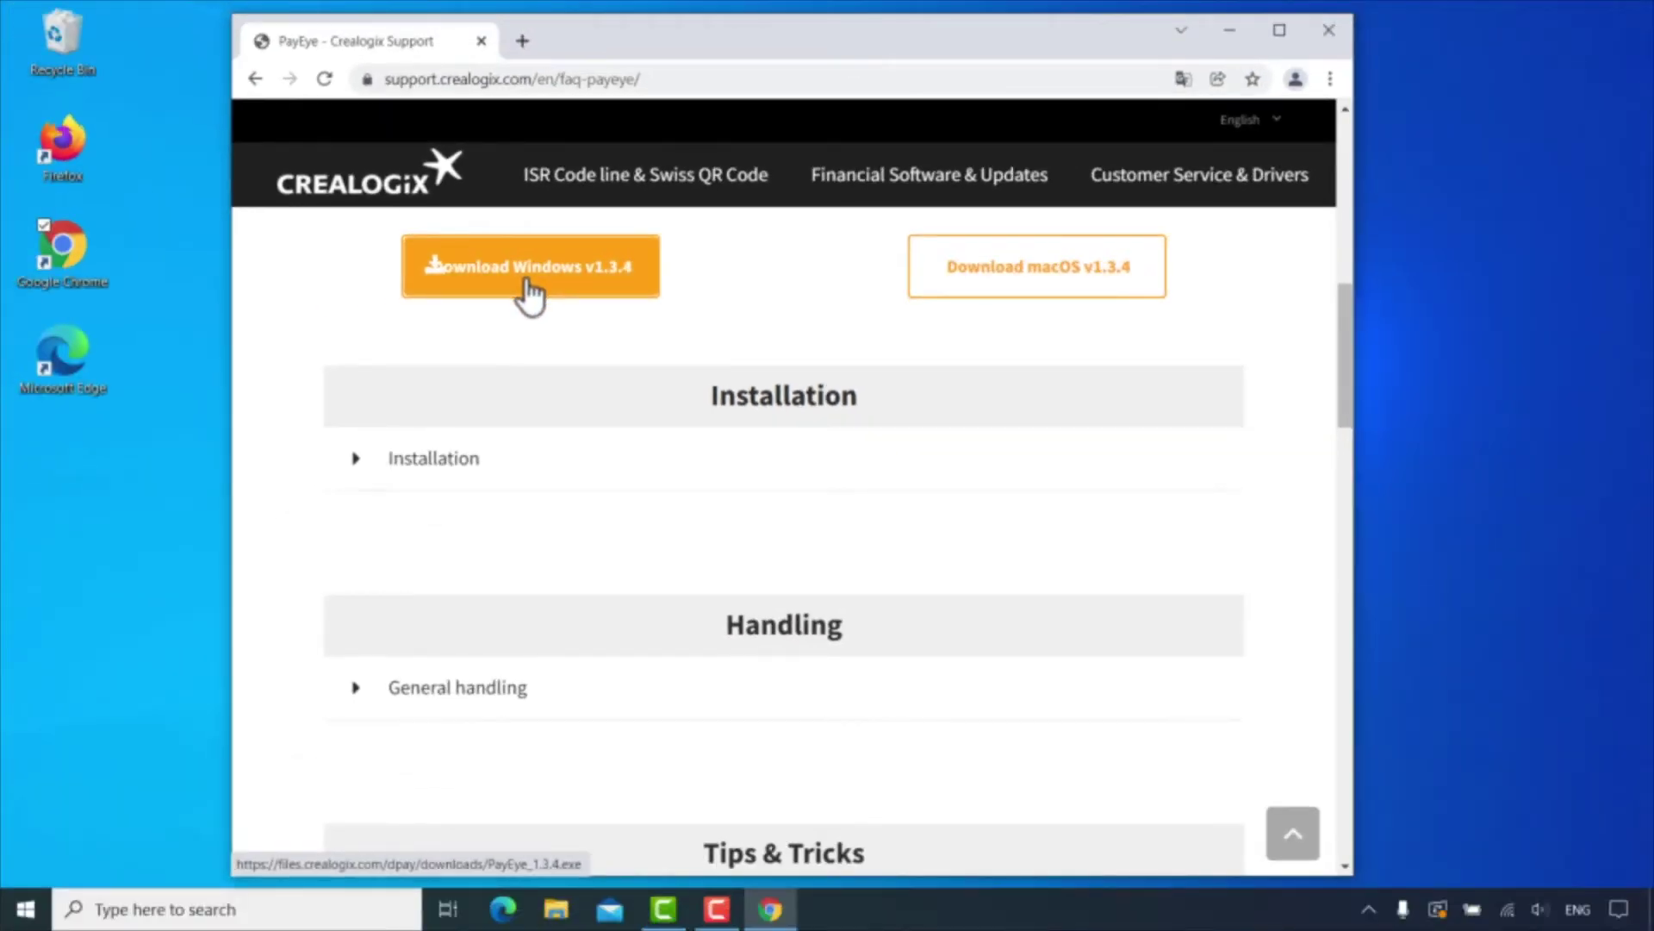
Download the PayEye 1.3.4 Windows installer and run PayEye_1.3.4 from the Downloads folder
{"action": "left_click", "coordinate": [528, 280]}
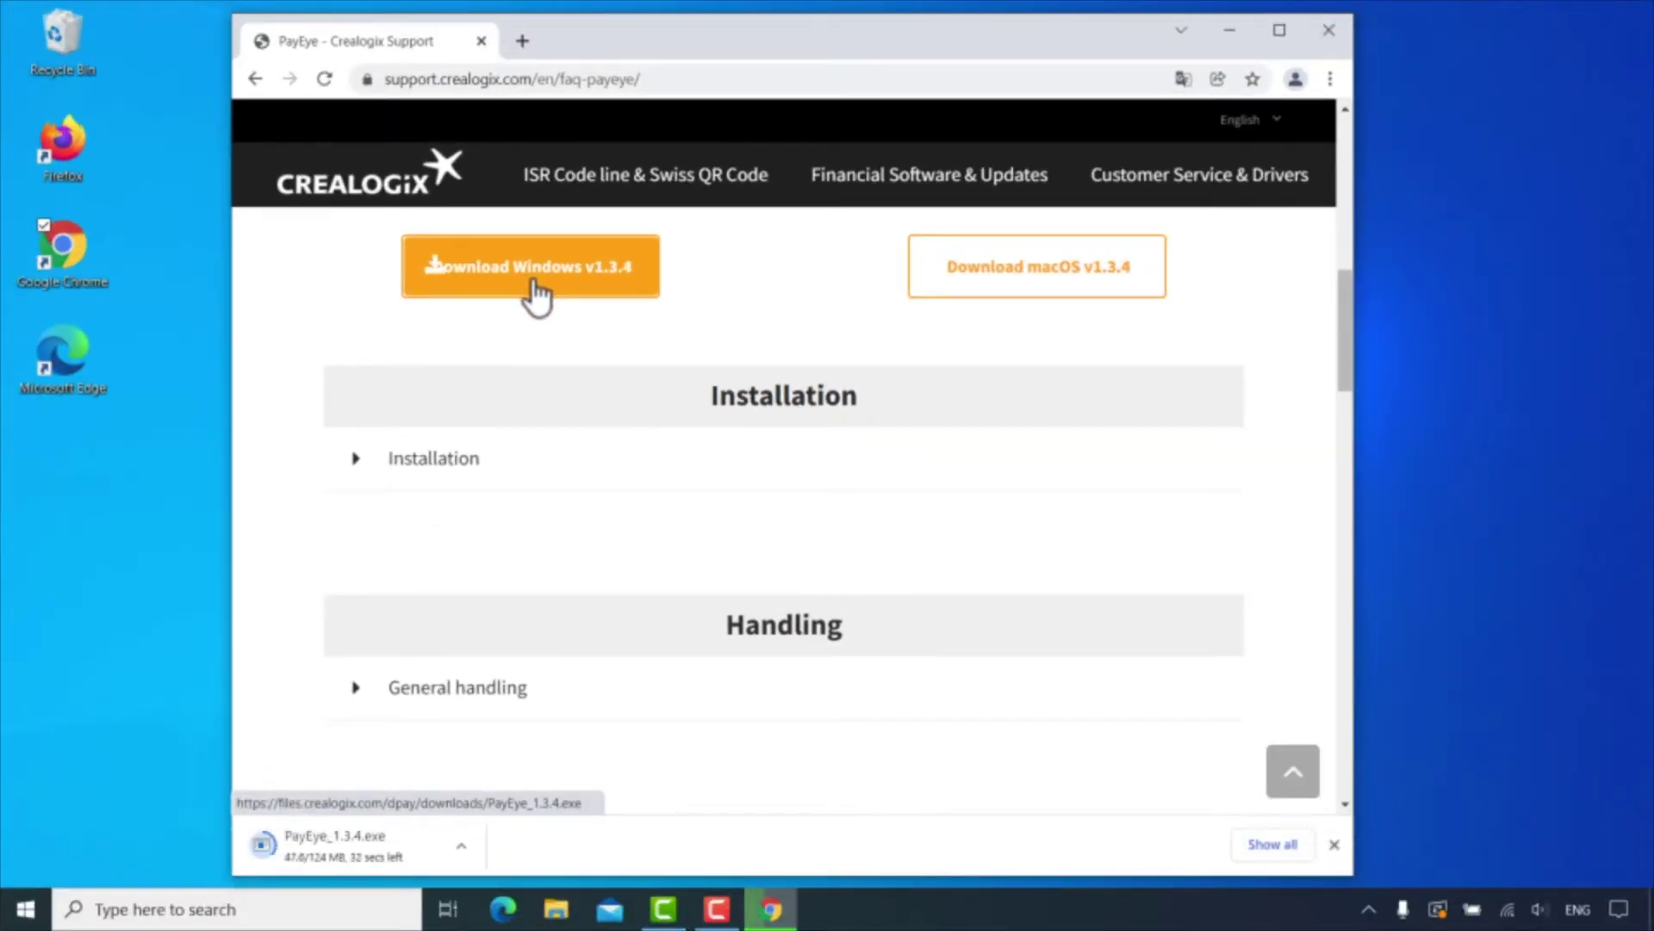
{"action": "left_click", "coordinate": [1328, 30]}
{"action": "left_click", "coordinate": [555, 909]}
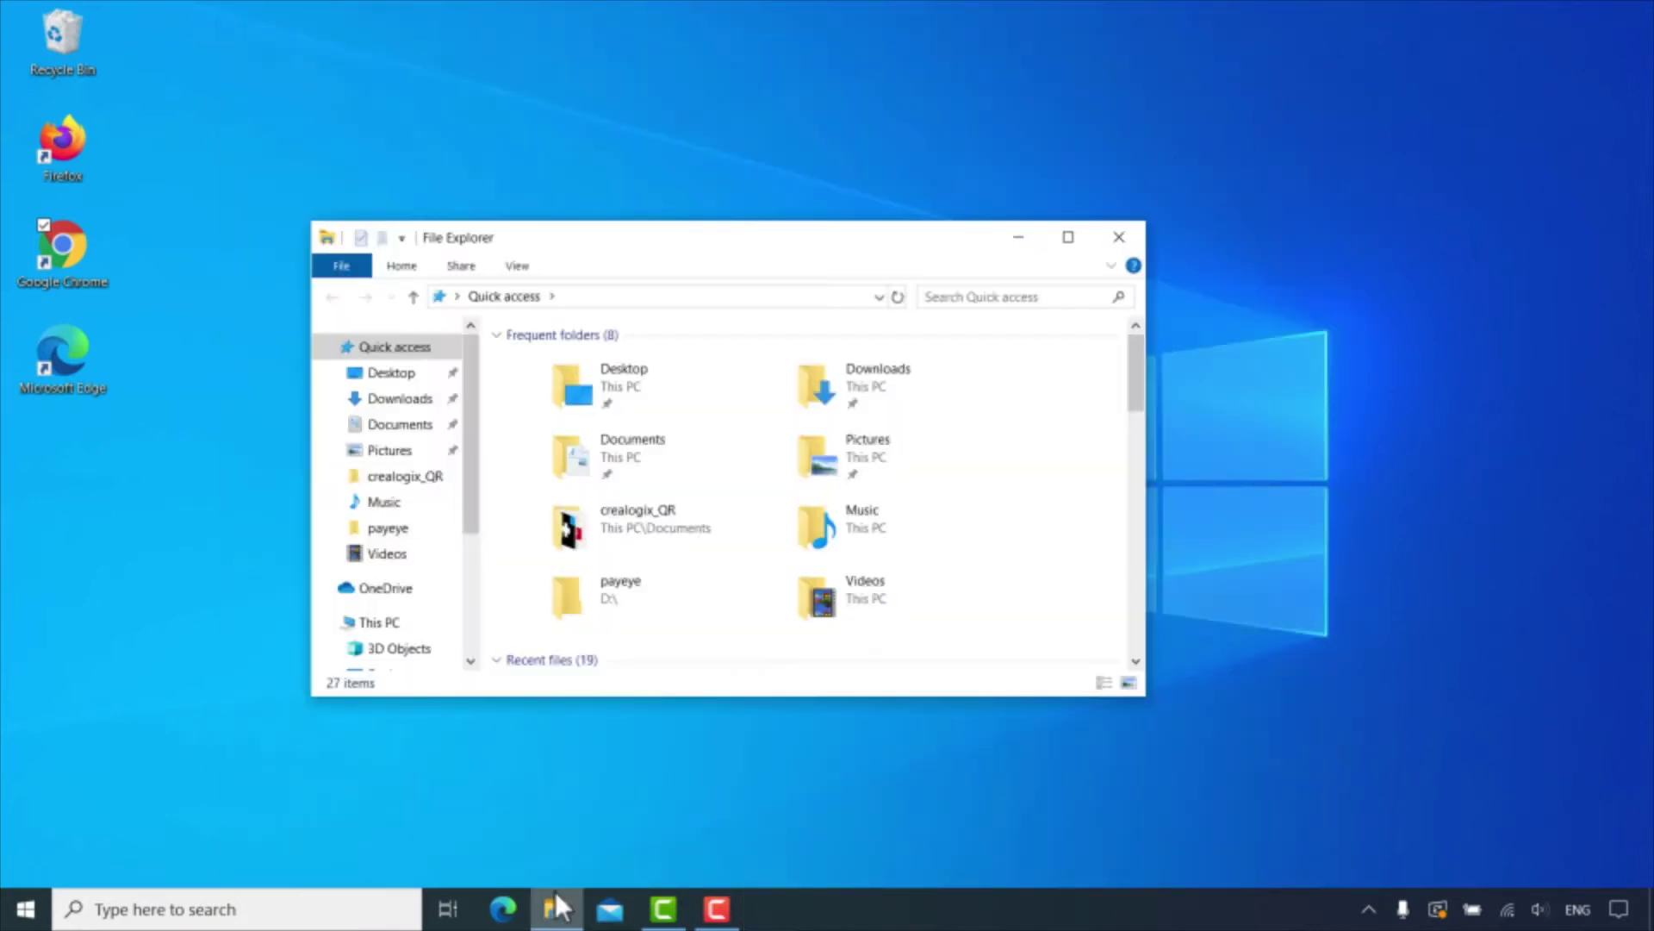
{"action": "left_click", "coordinate": [420, 401]}
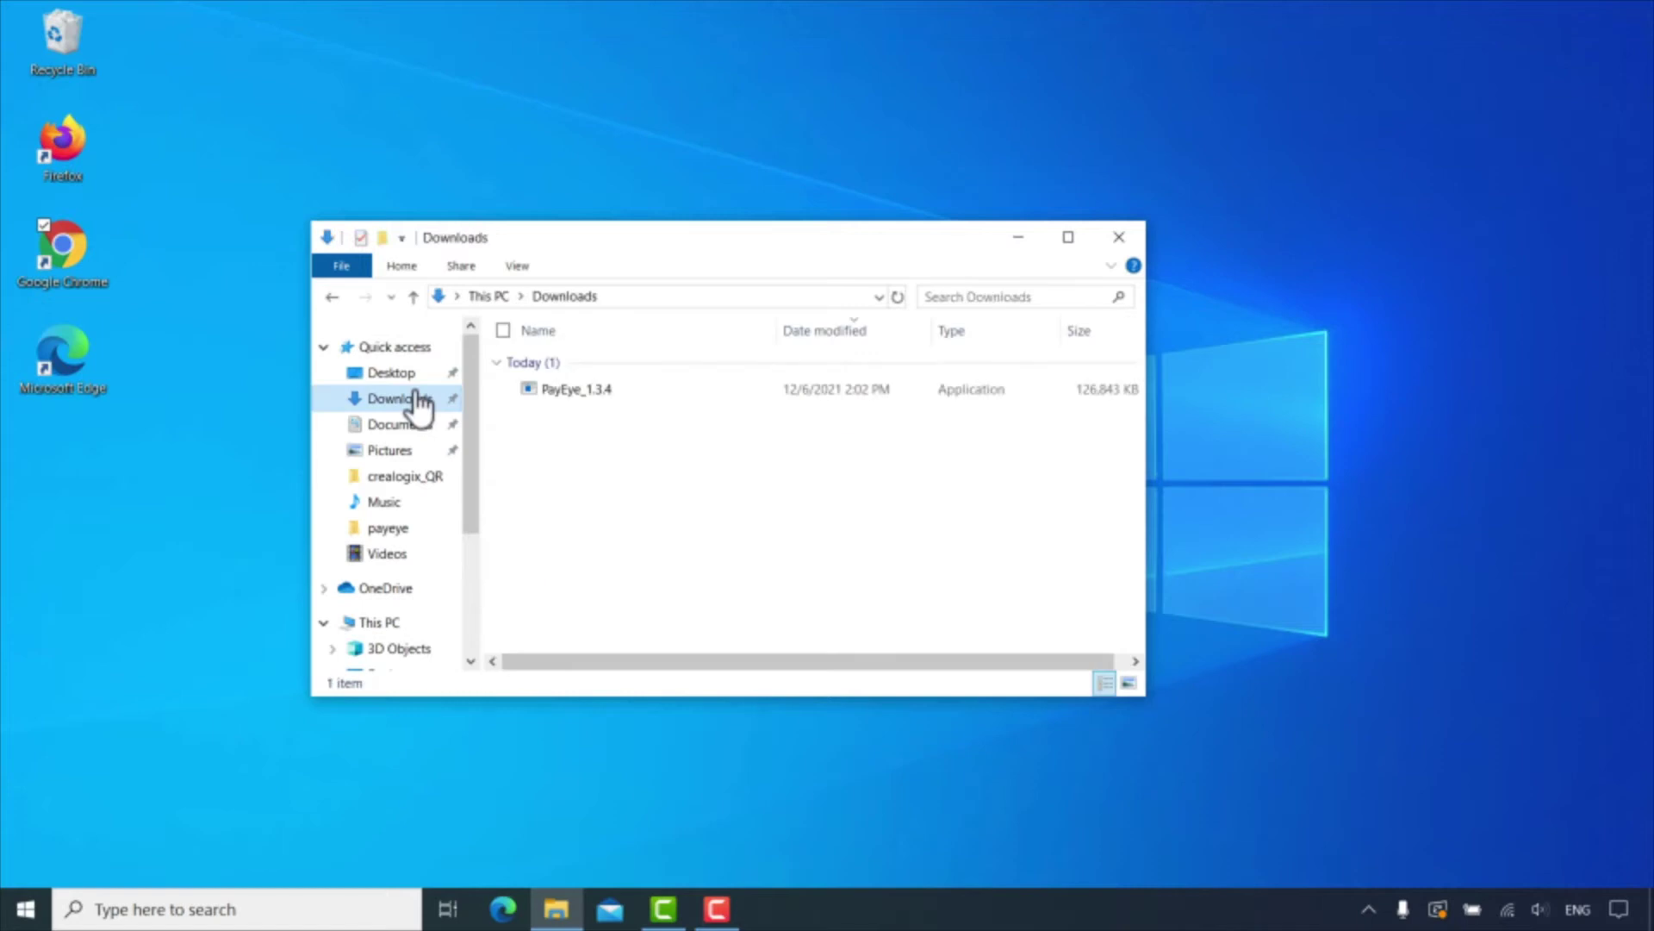
{"action": "left_click", "coordinate": [597, 394]}
{"action": "double_click", "coordinate": [597, 395]}
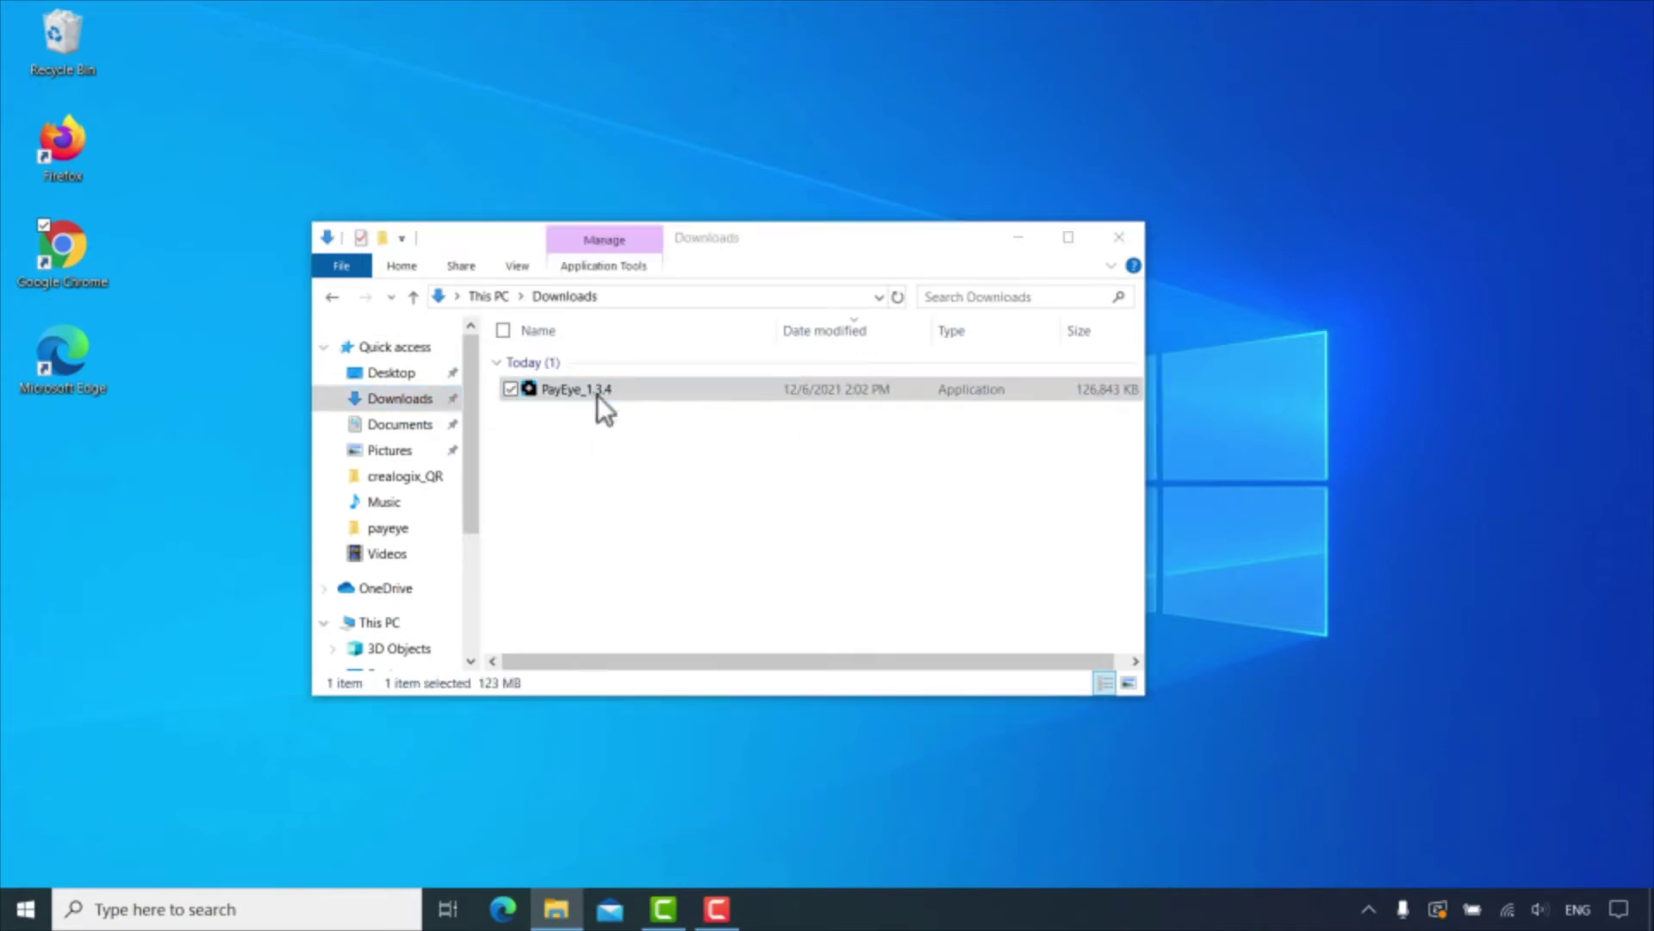
{"action": "left_click", "coordinate": [1118, 237]}
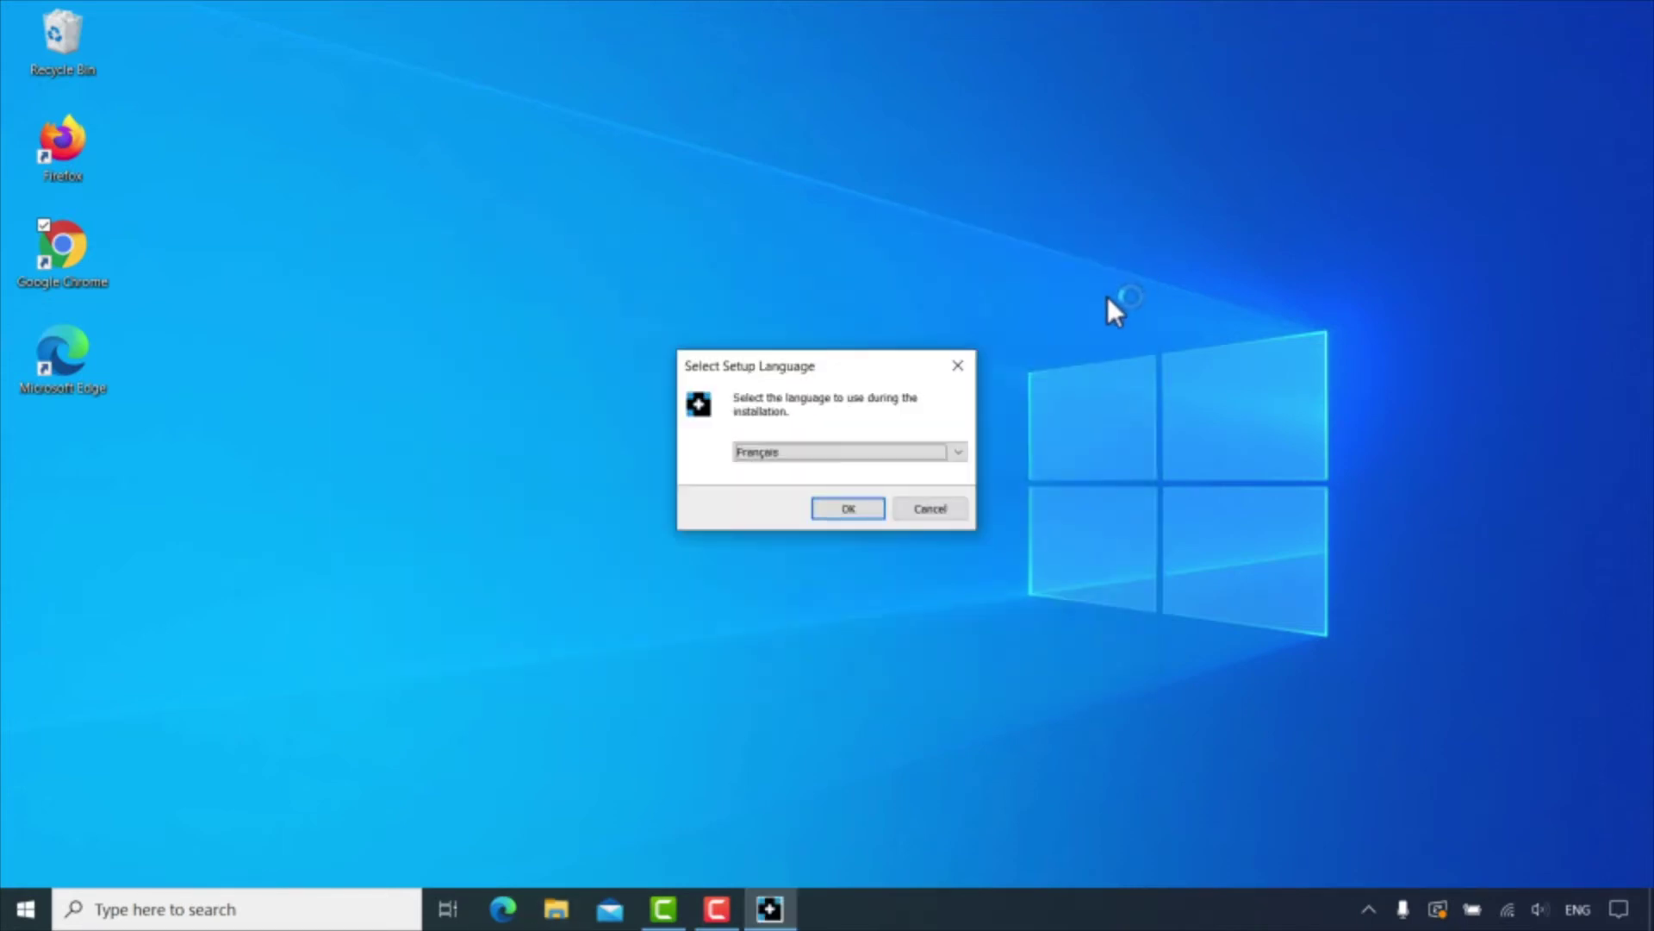
Choose English as the setup language
{"action": "left_click", "coordinate": [953, 450]}
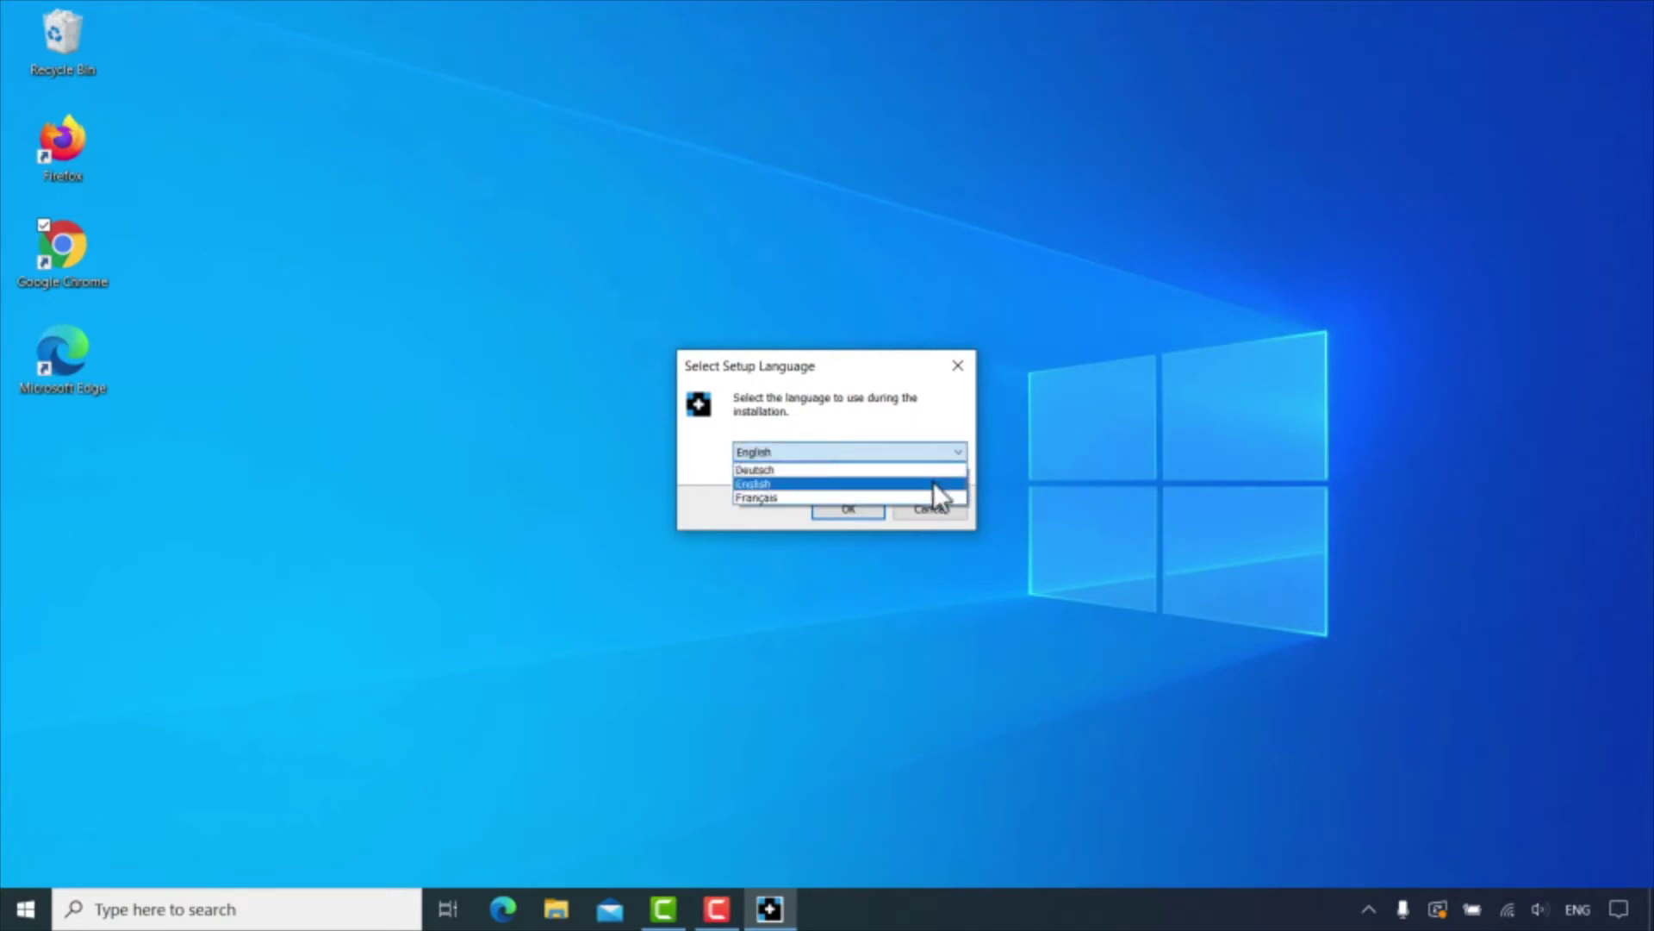
{"action": "left_click", "coordinate": [933, 484]}
{"action": "left_click", "coordinate": [867, 510]}
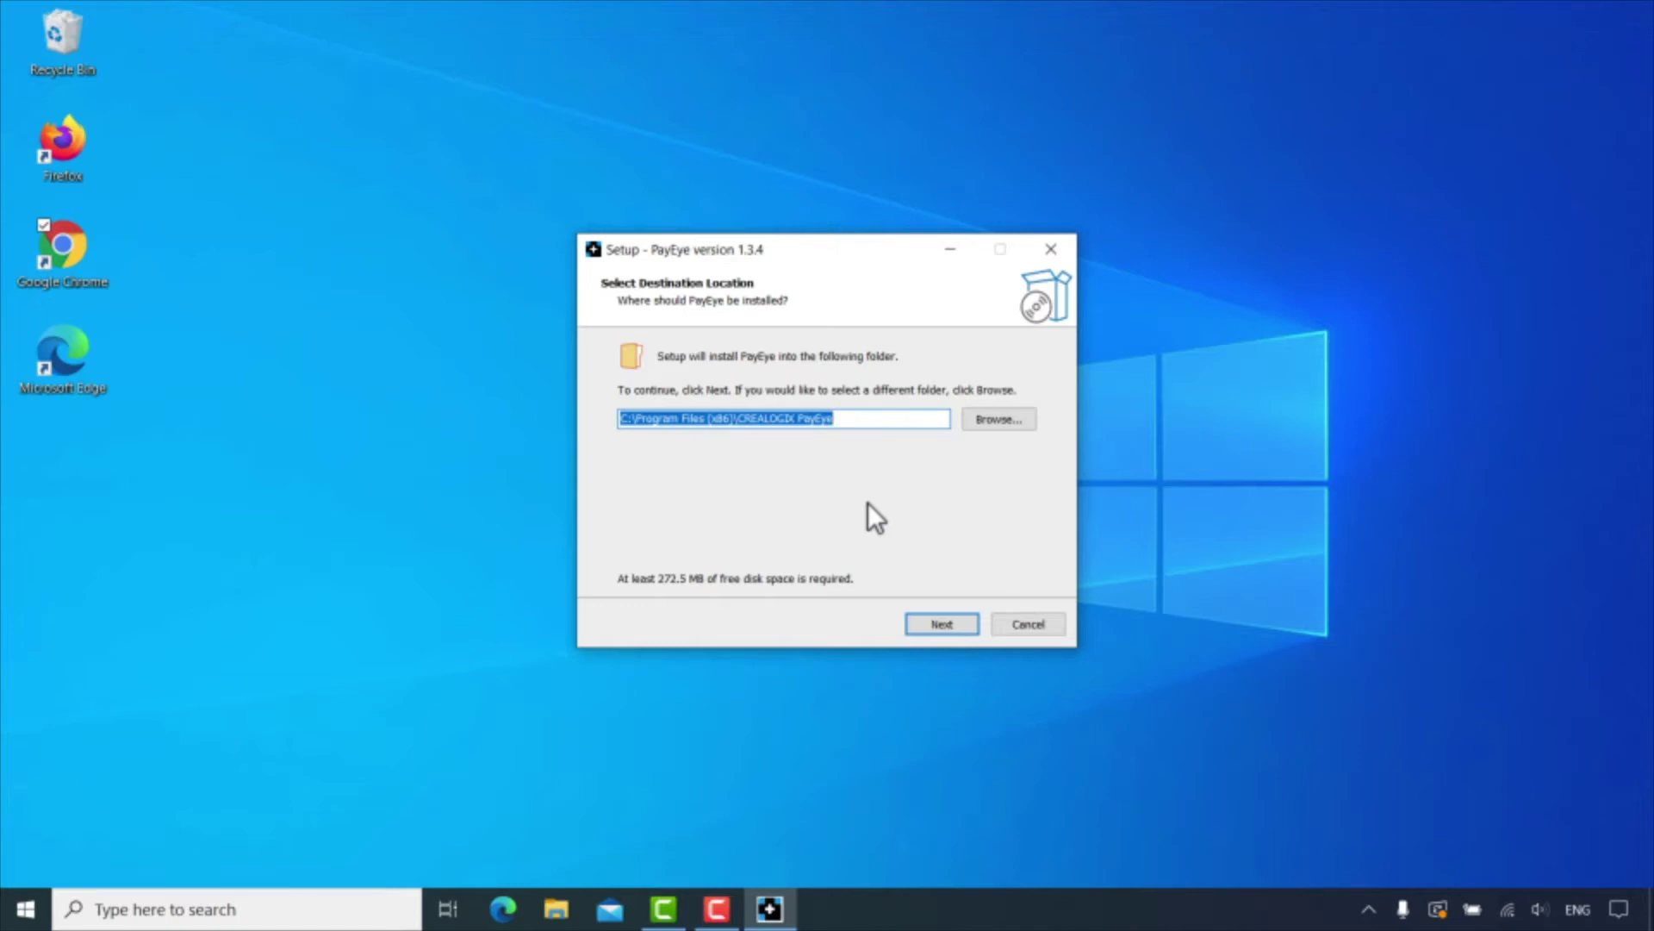
Install PayEye into the default folder with autostart enabled, then finish and launch it
{"action": "left_click", "coordinate": [947, 632]}
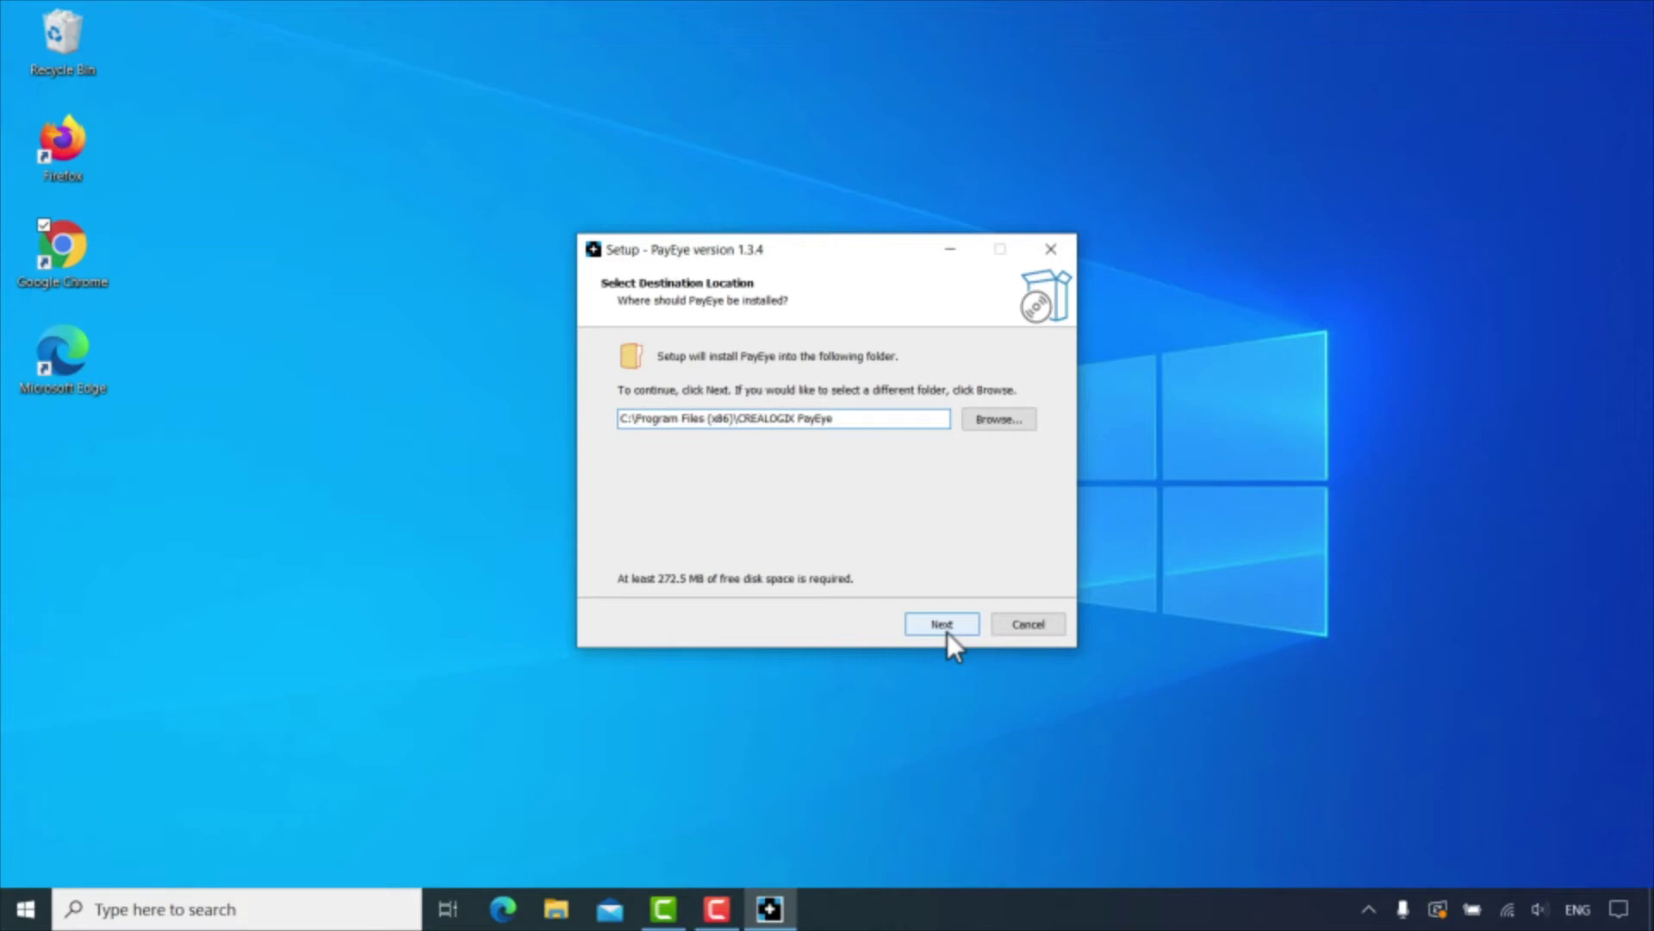
{"action": "left_click", "coordinate": [948, 632]}
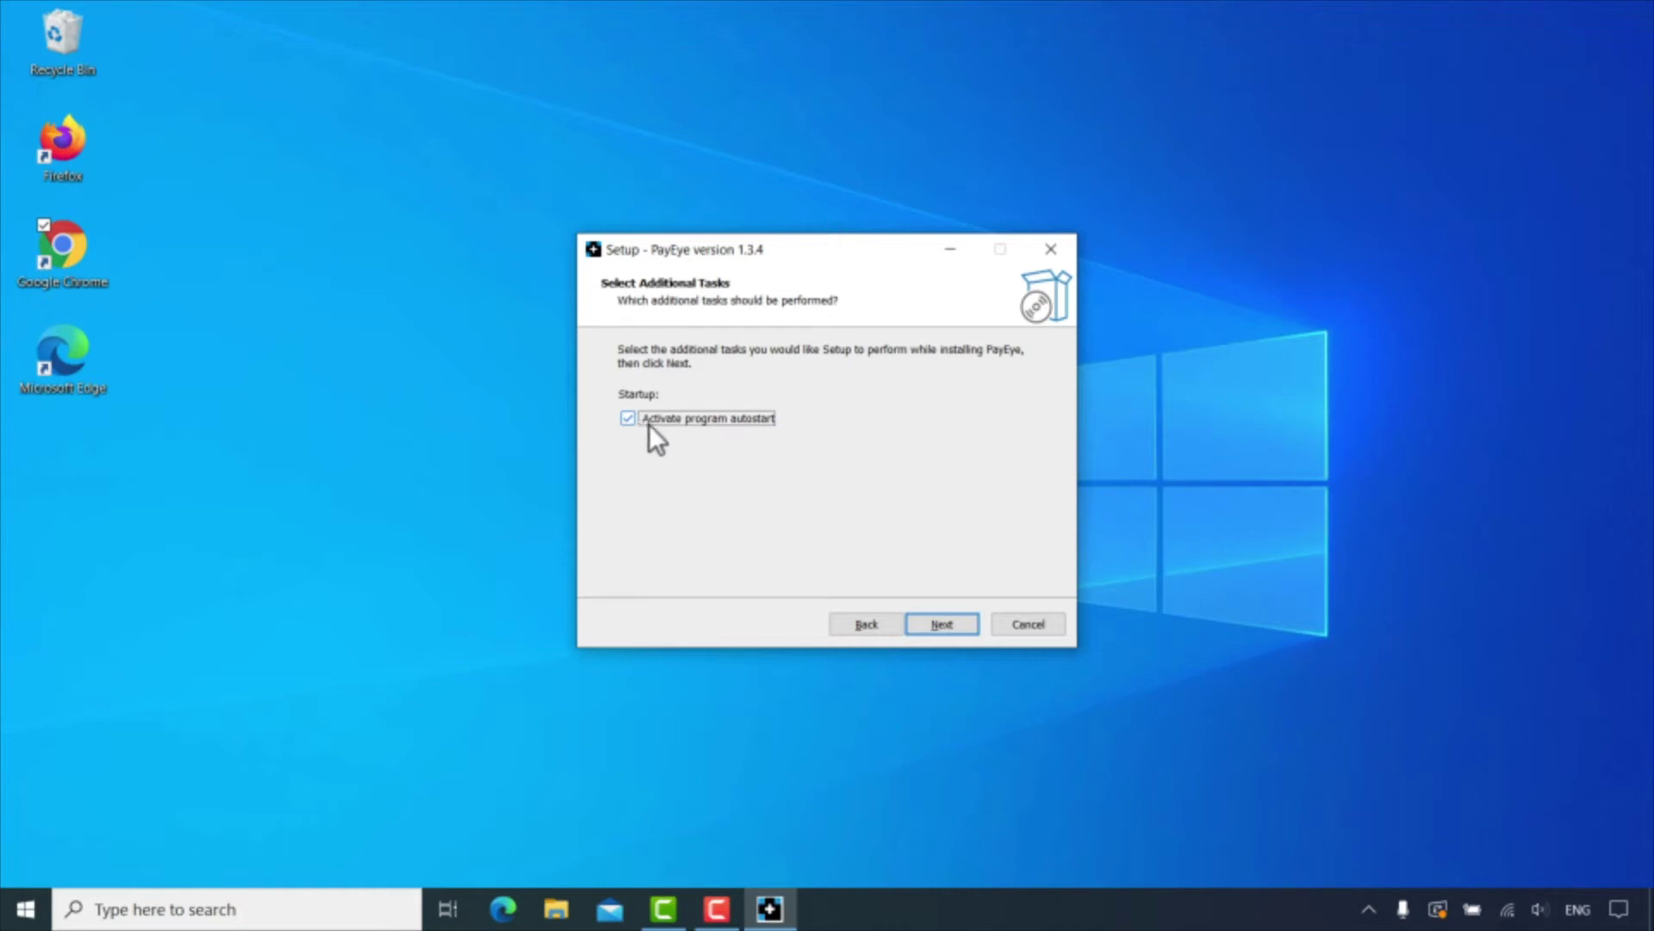
{"action": "left_click", "coordinate": [942, 626]}
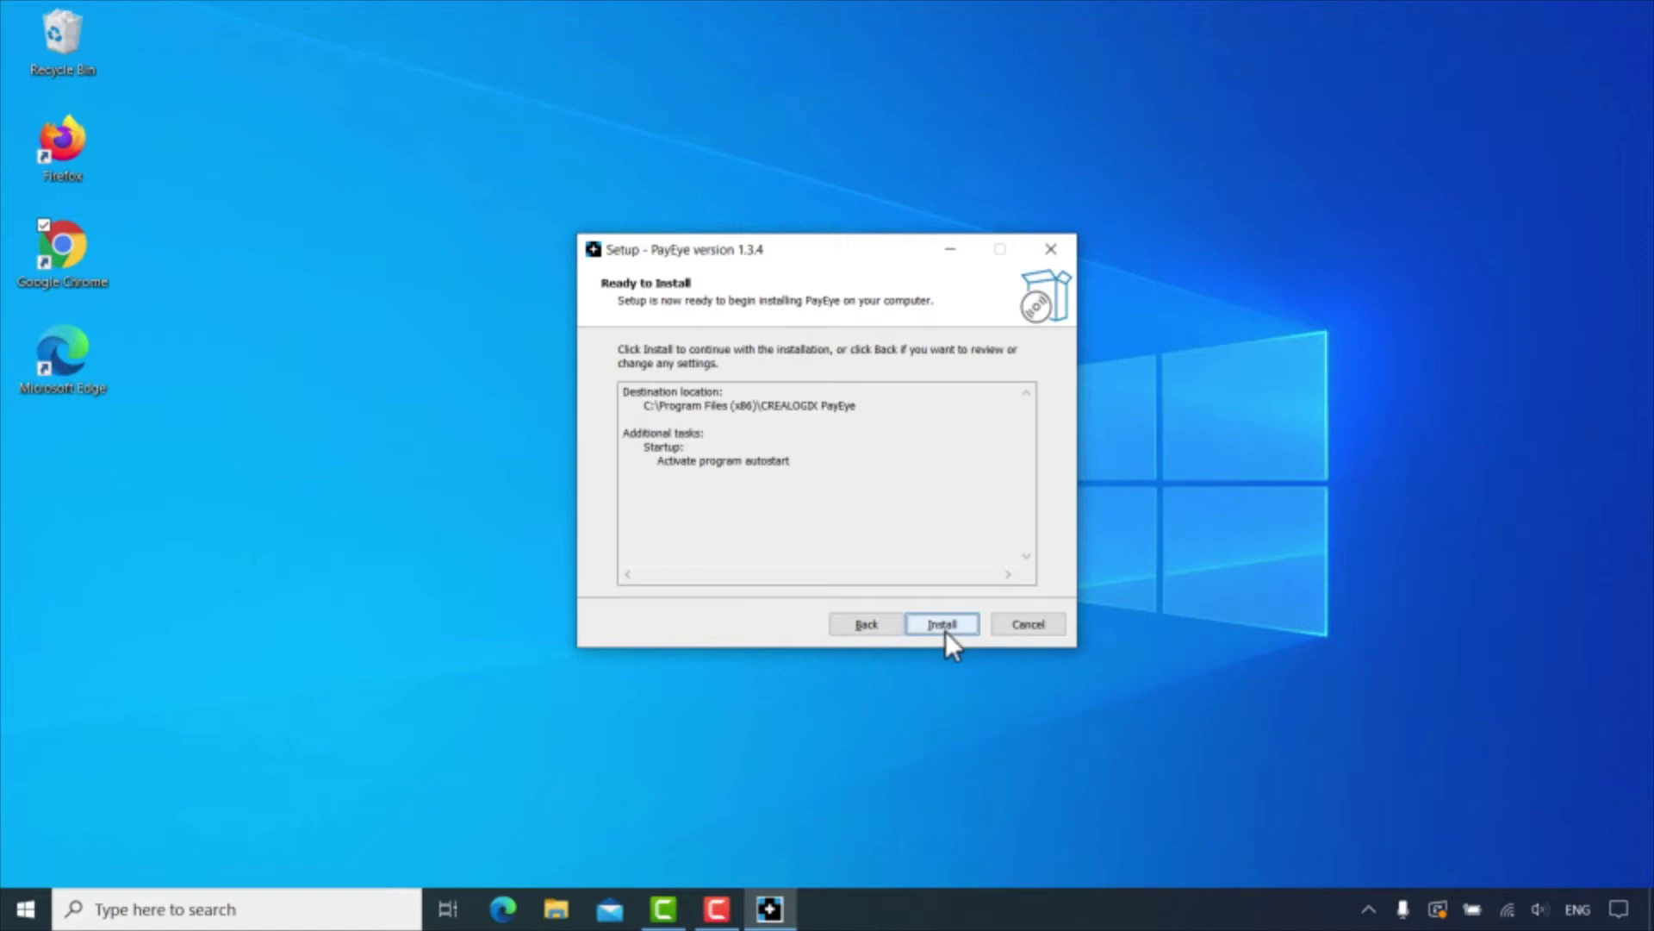
{"action": "left_click", "coordinate": [946, 632]}
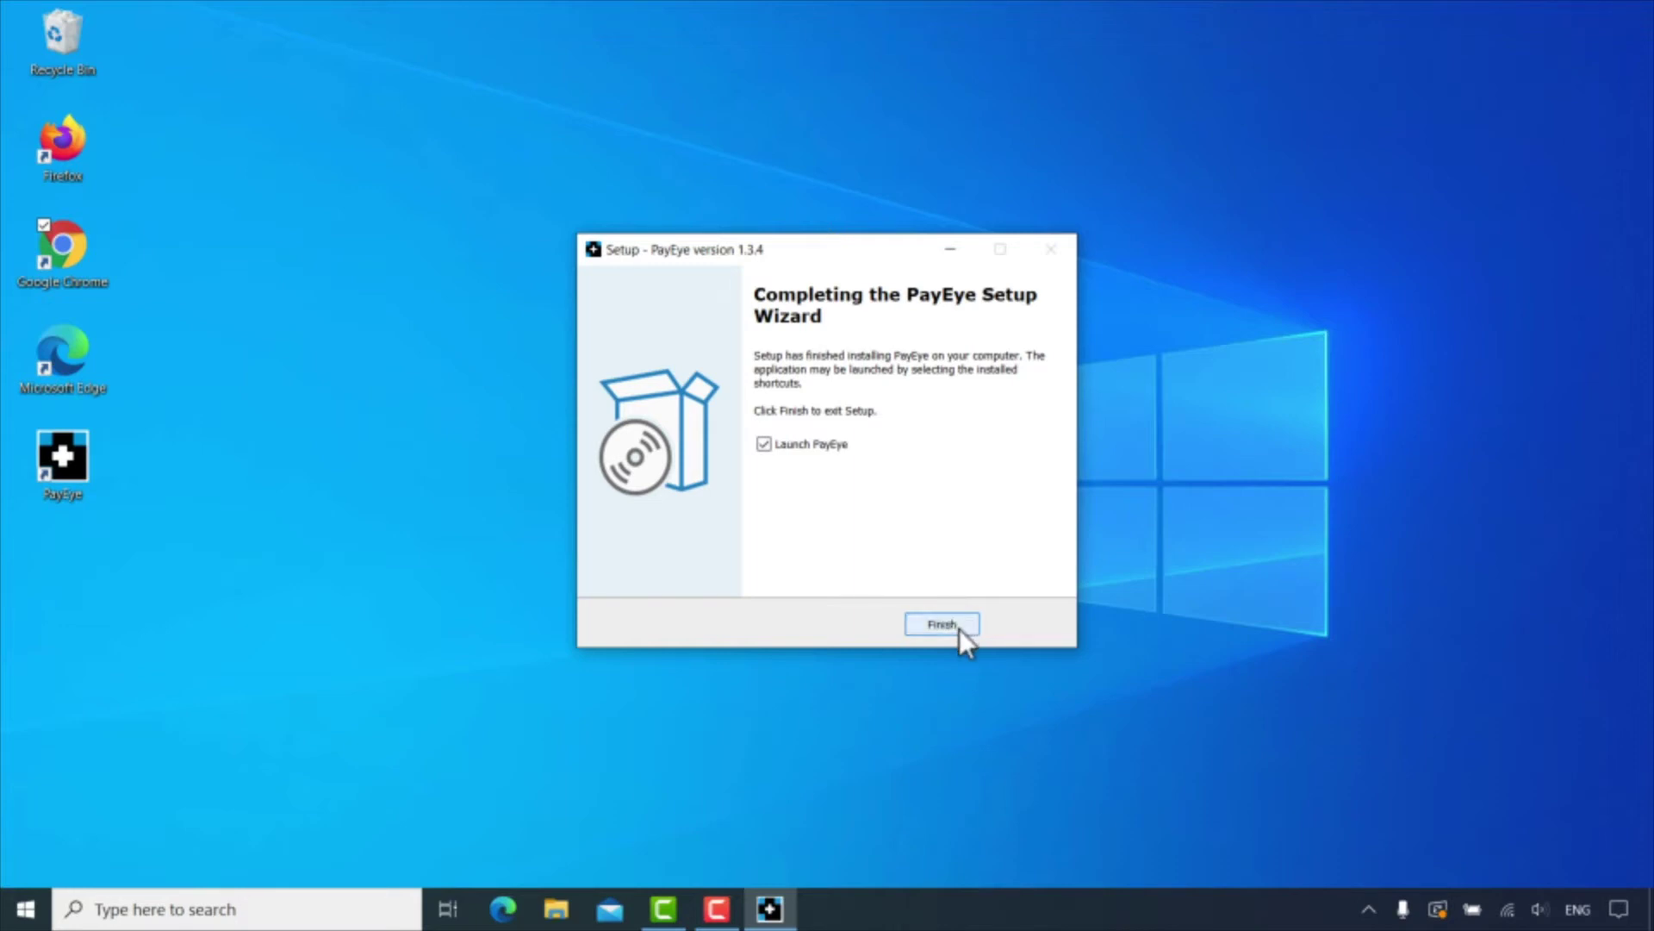
{"action": "left_click", "coordinate": [959, 628]}
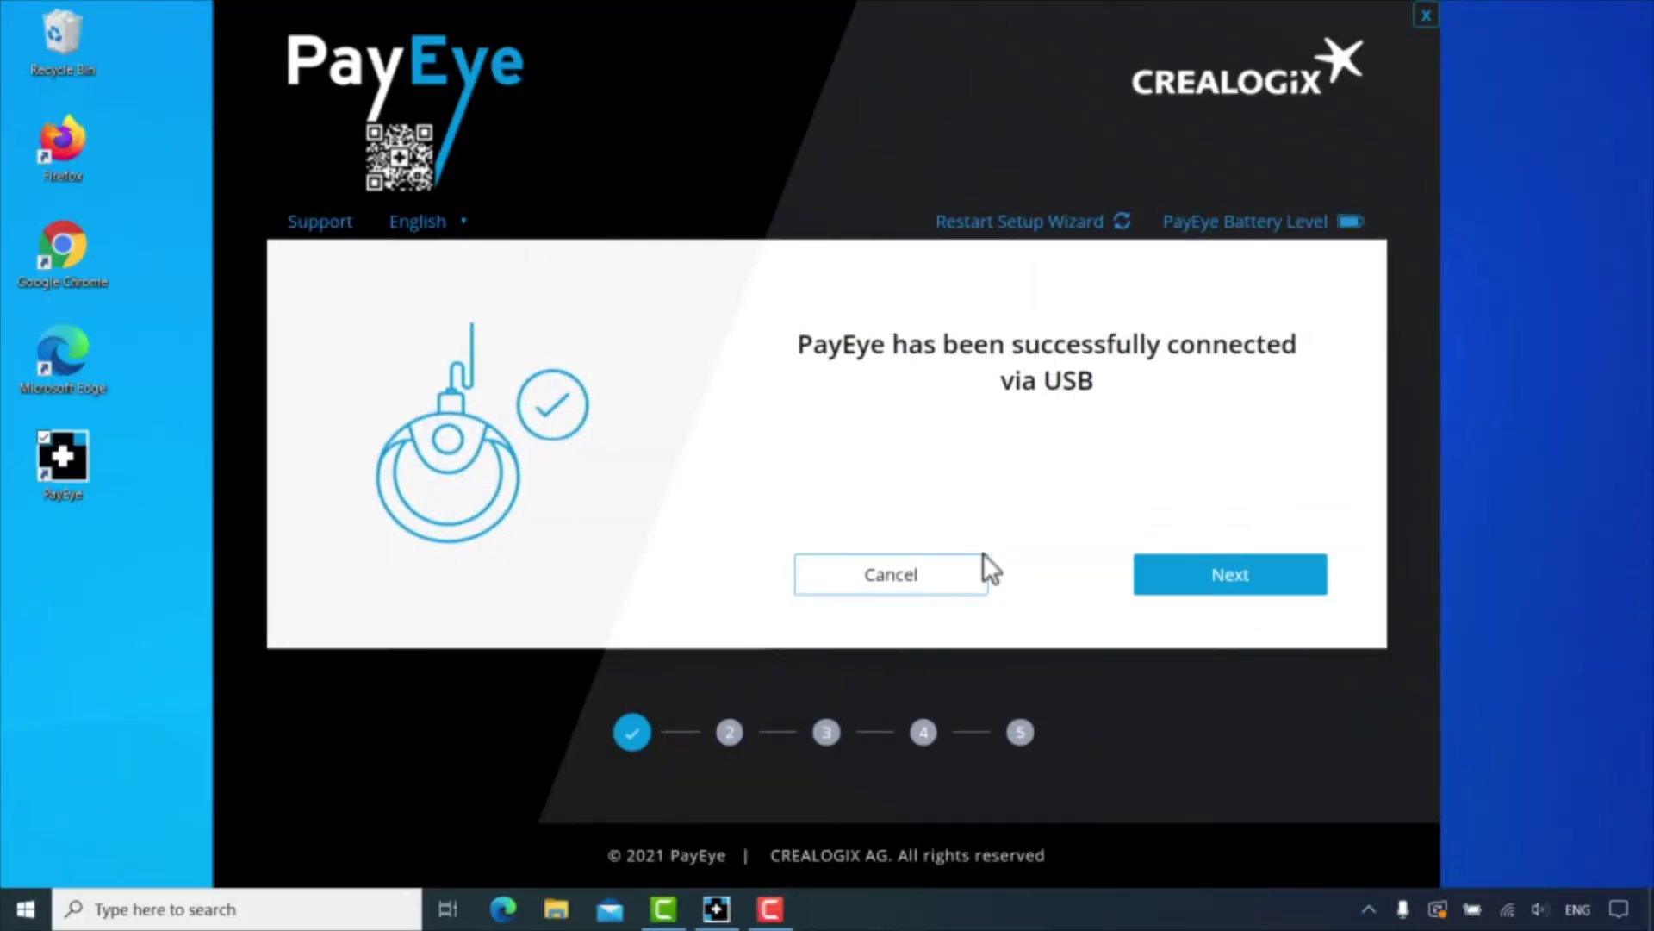
Pass the USB connection and firmware checks, then choose USB as the connection method
{"action": "left_click", "coordinate": [1188, 596]}
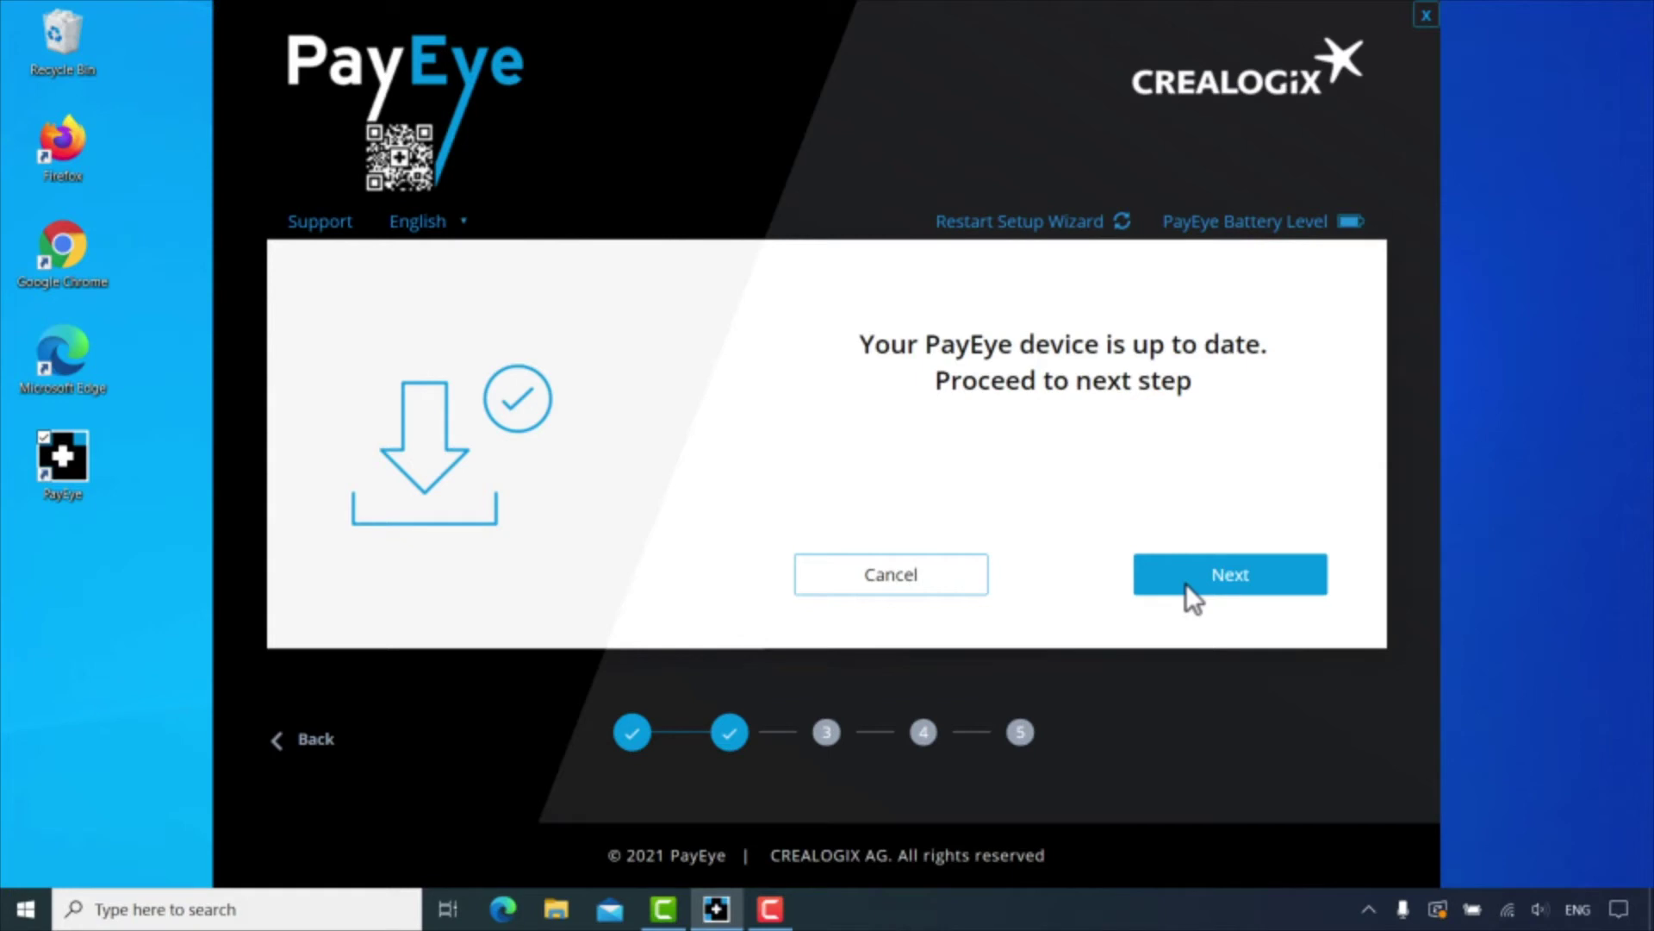
{"action": "left_click", "coordinate": [1185, 584]}
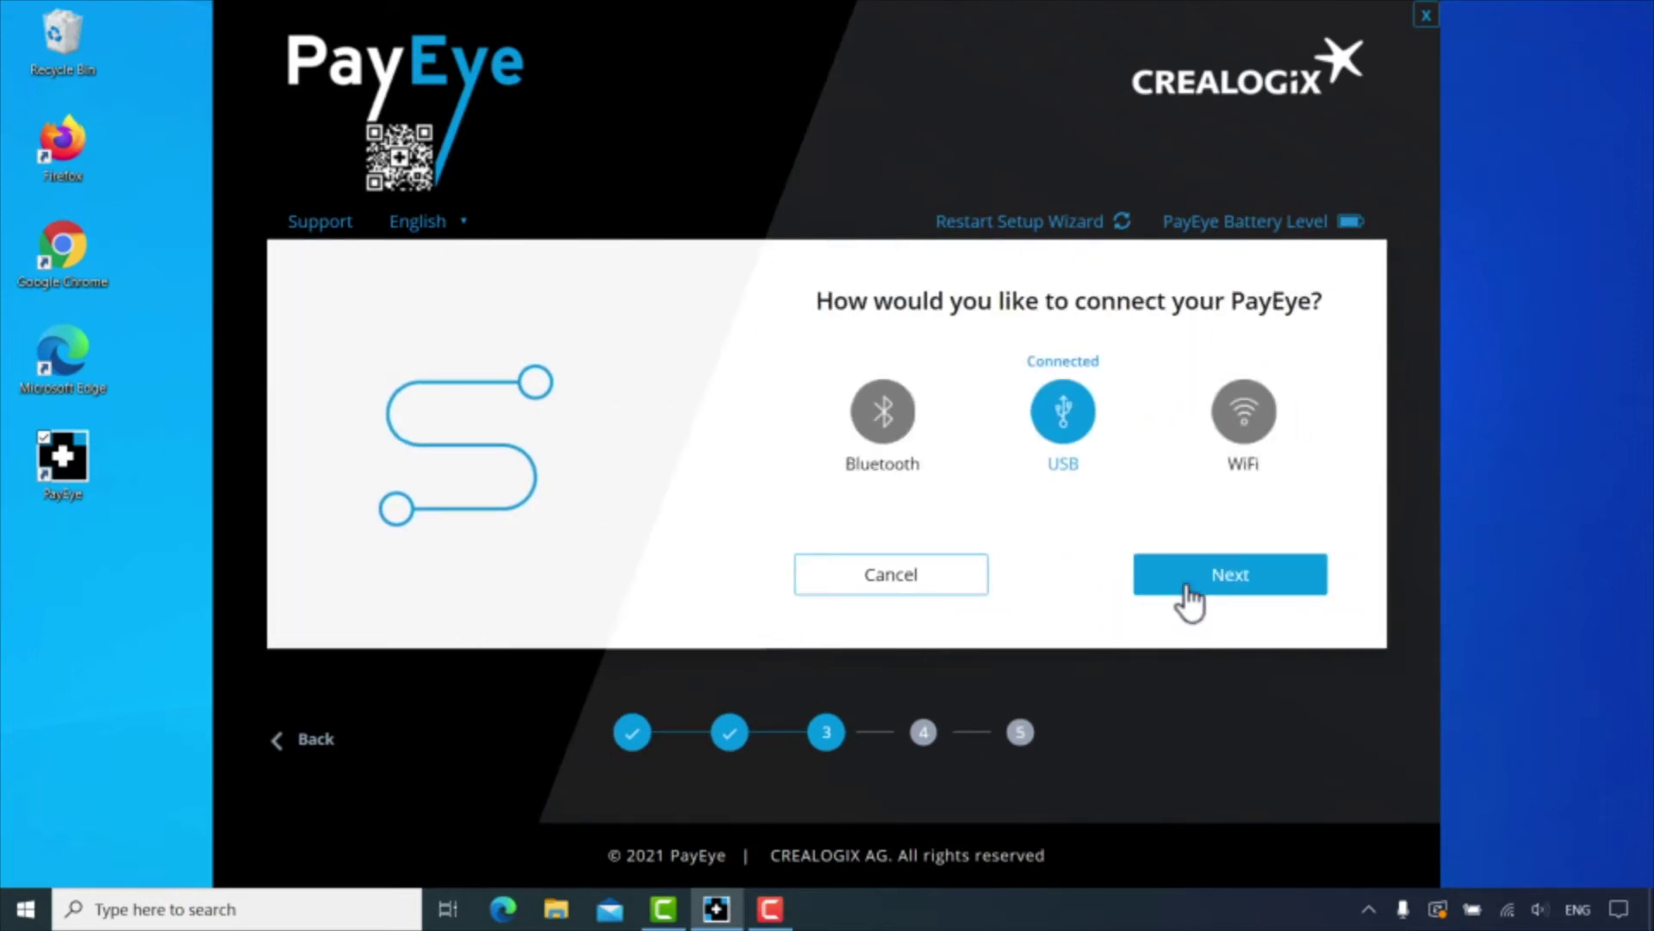
{"action": "left_click", "coordinate": [1077, 455]}
Select PayMaker as the financial software, skip the device test and close the wizard
{"action": "left_click", "coordinate": [1218, 590]}
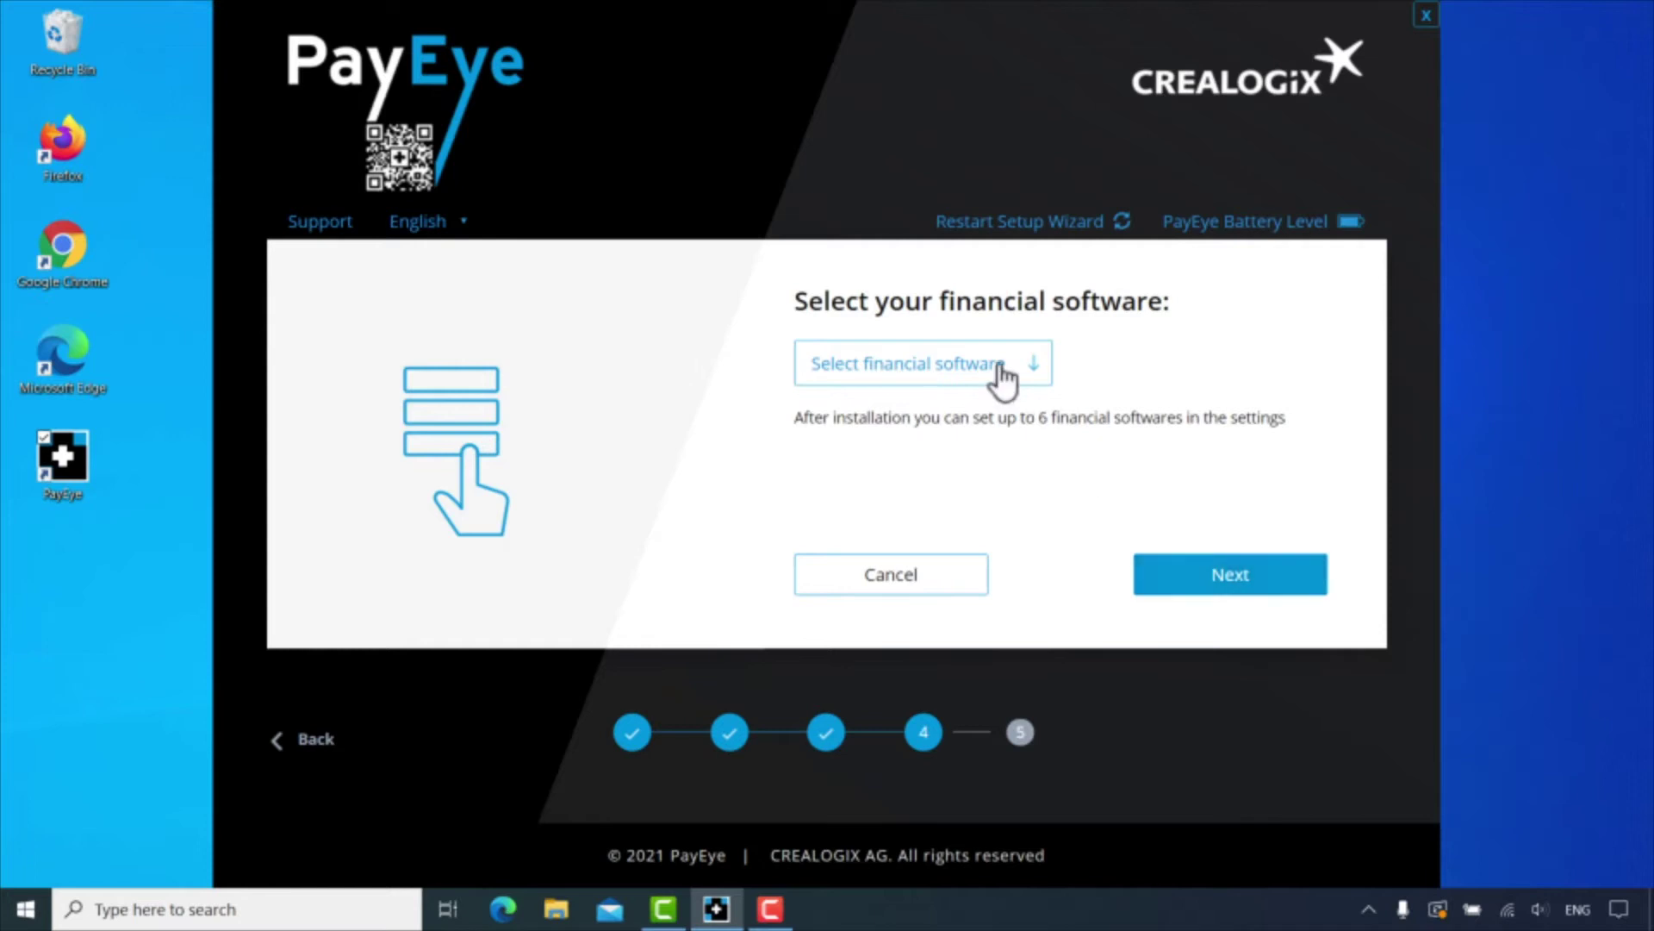
{"action": "left_click", "coordinate": [1030, 369]}
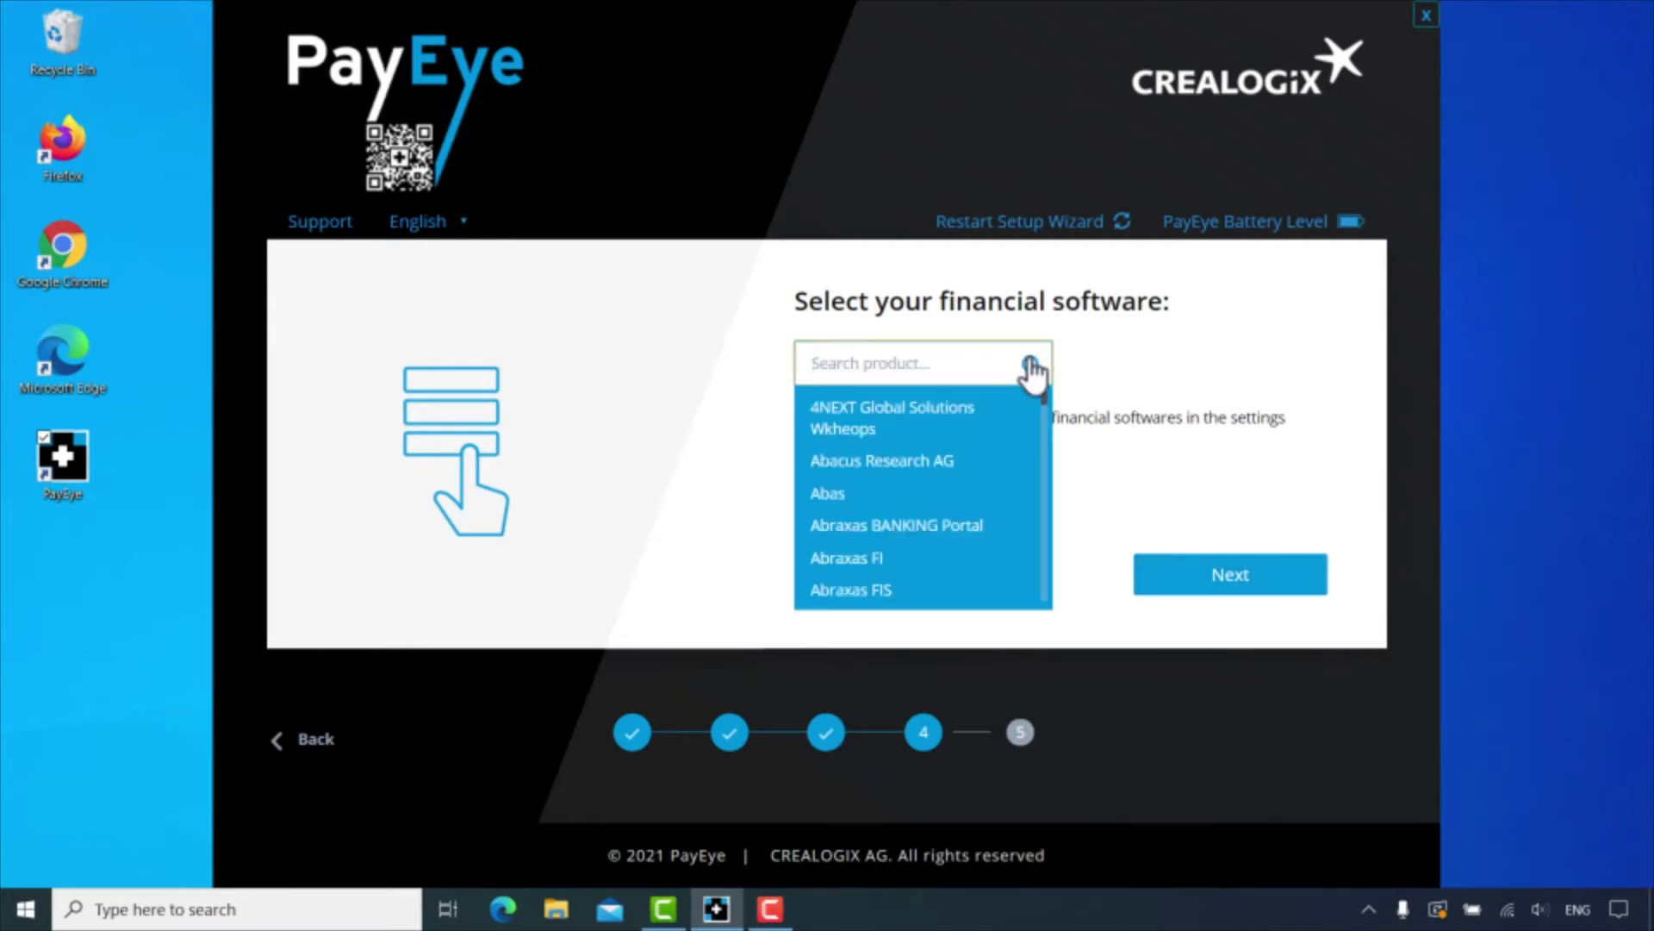
{"action": "type", "text": "paym"}
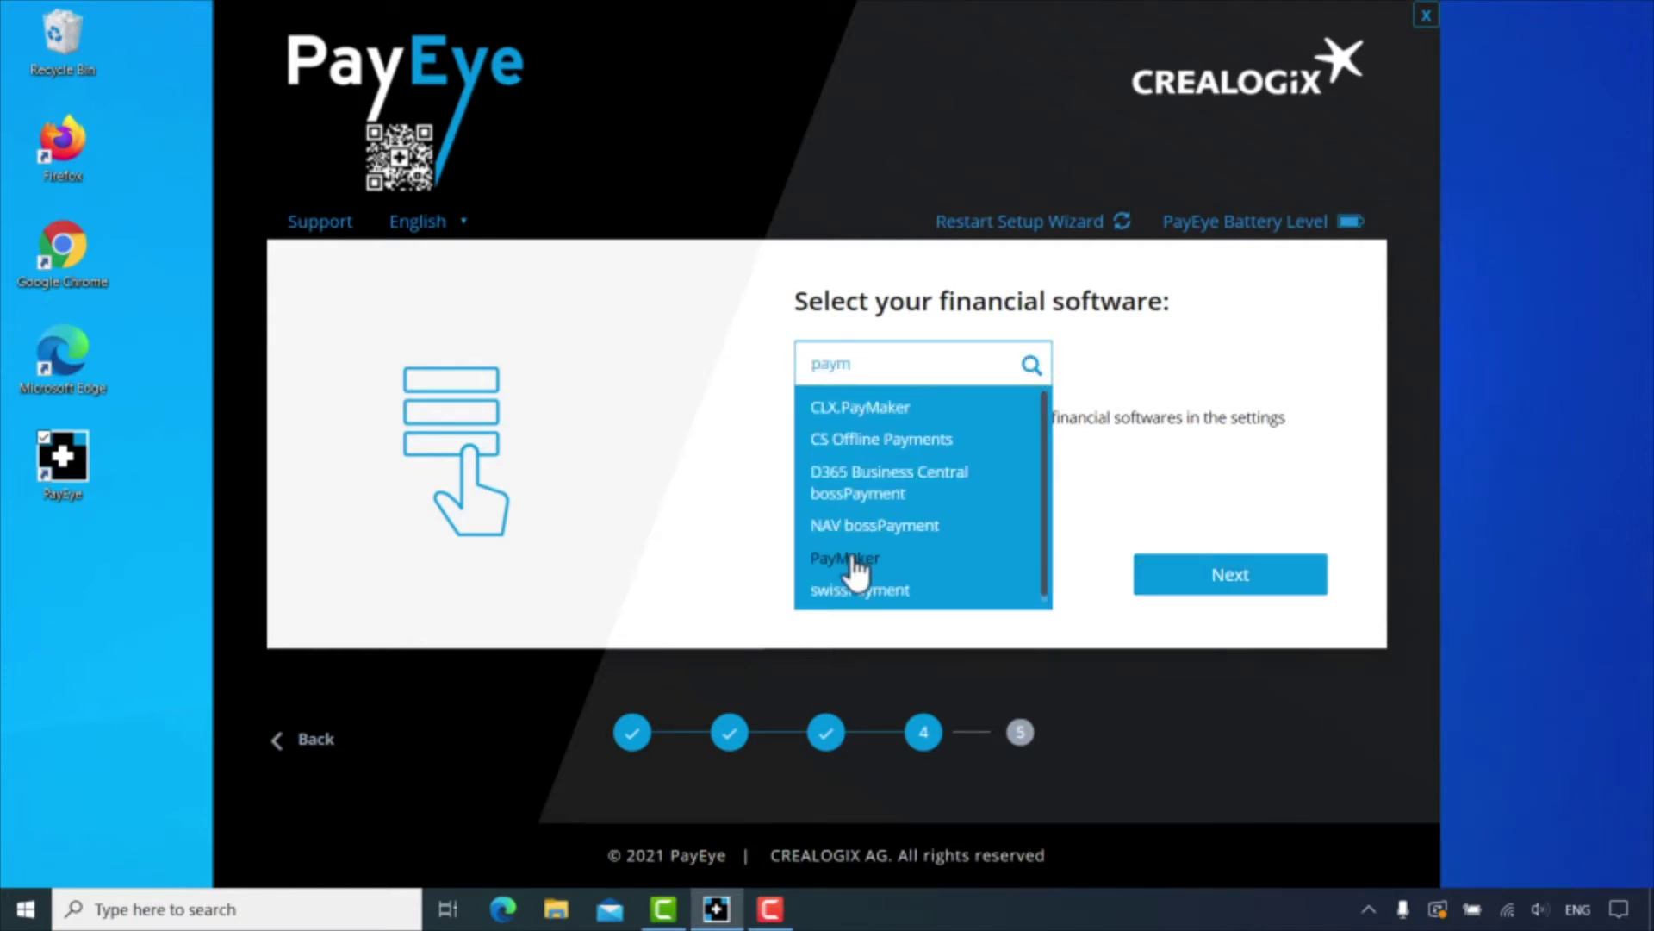
{"action": "left_click", "coordinate": [848, 558]}
{"action": "left_click", "coordinate": [1257, 579]}
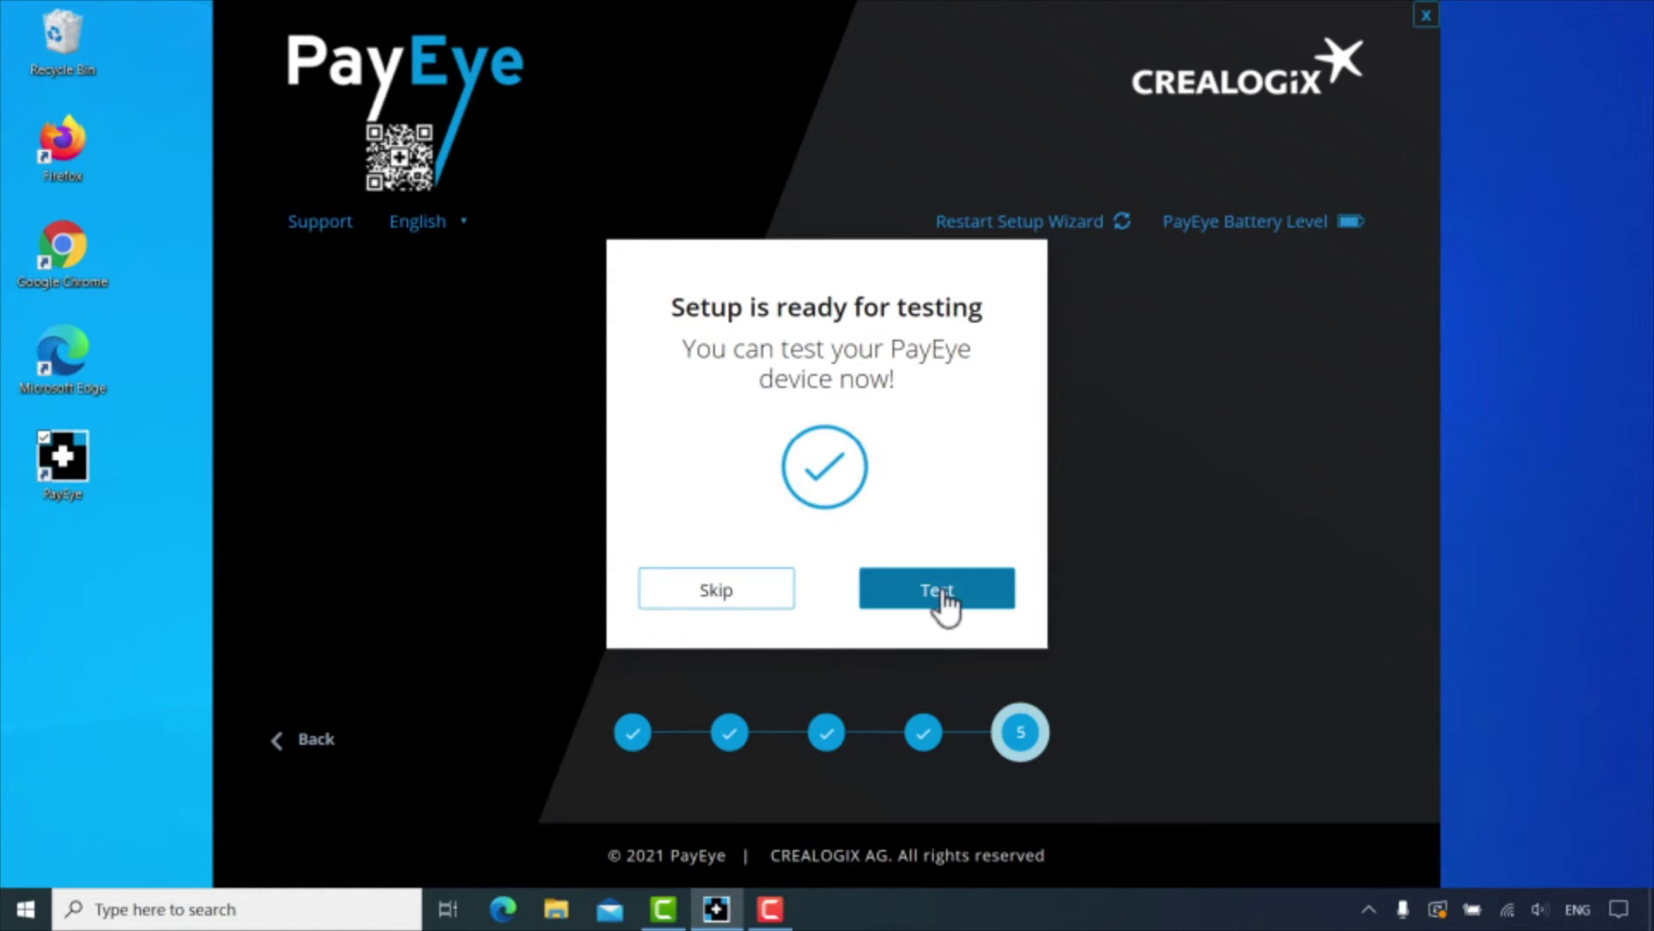
{"action": "left_click", "coordinate": [730, 607]}
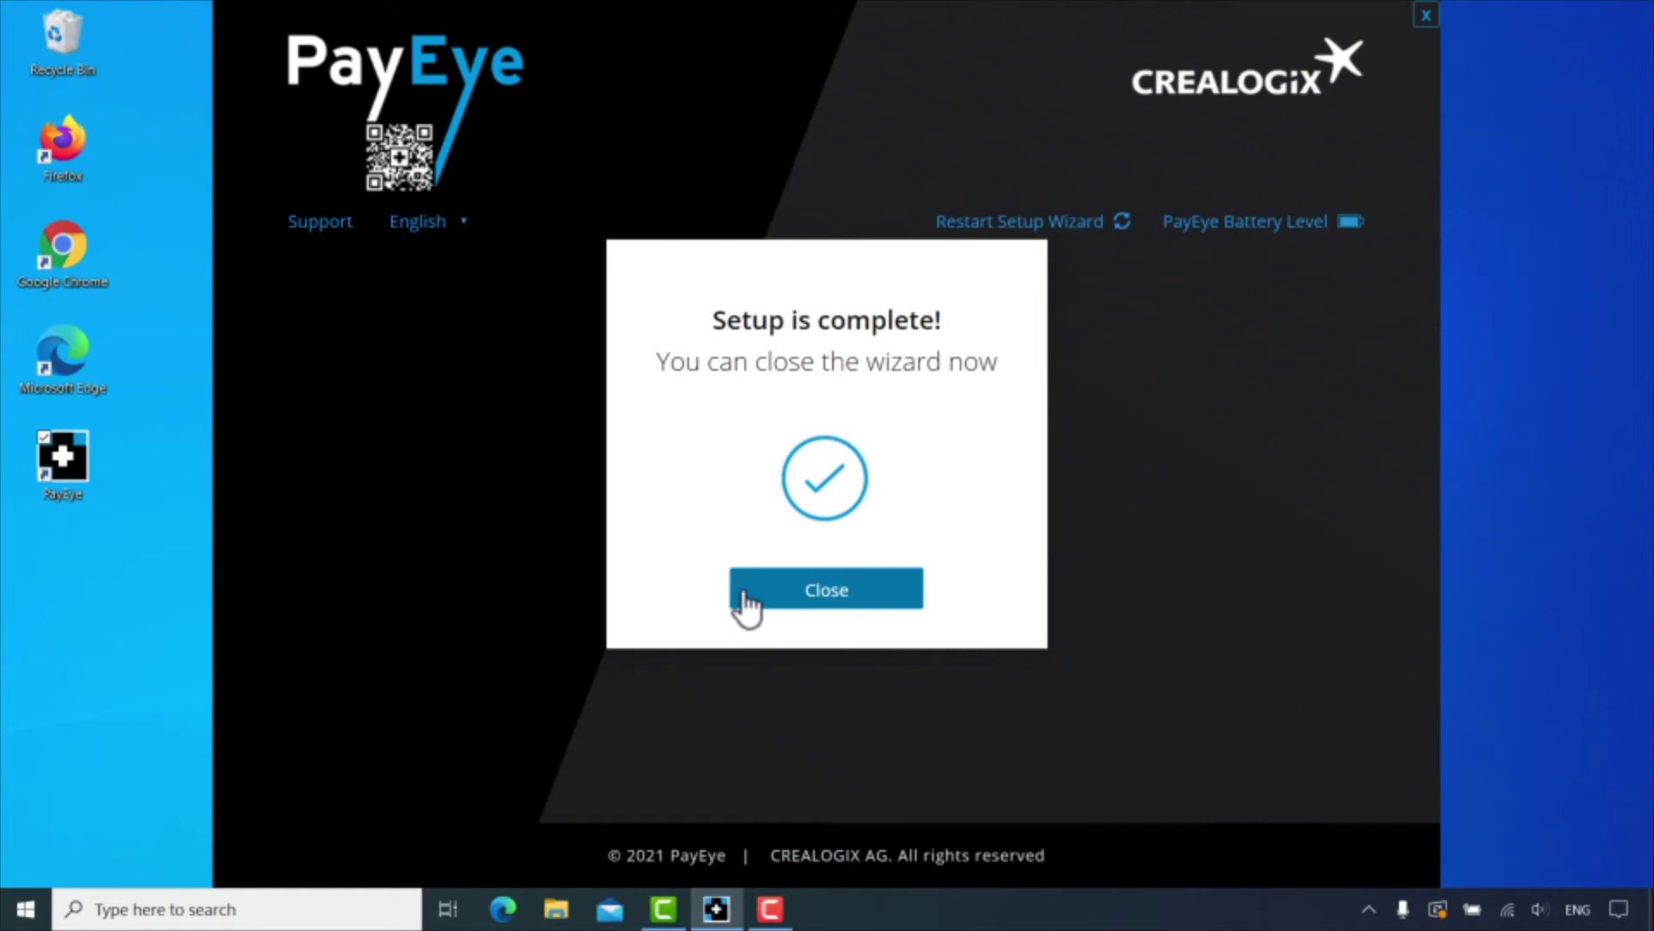
{"action": "left_click", "coordinate": [759, 597]}
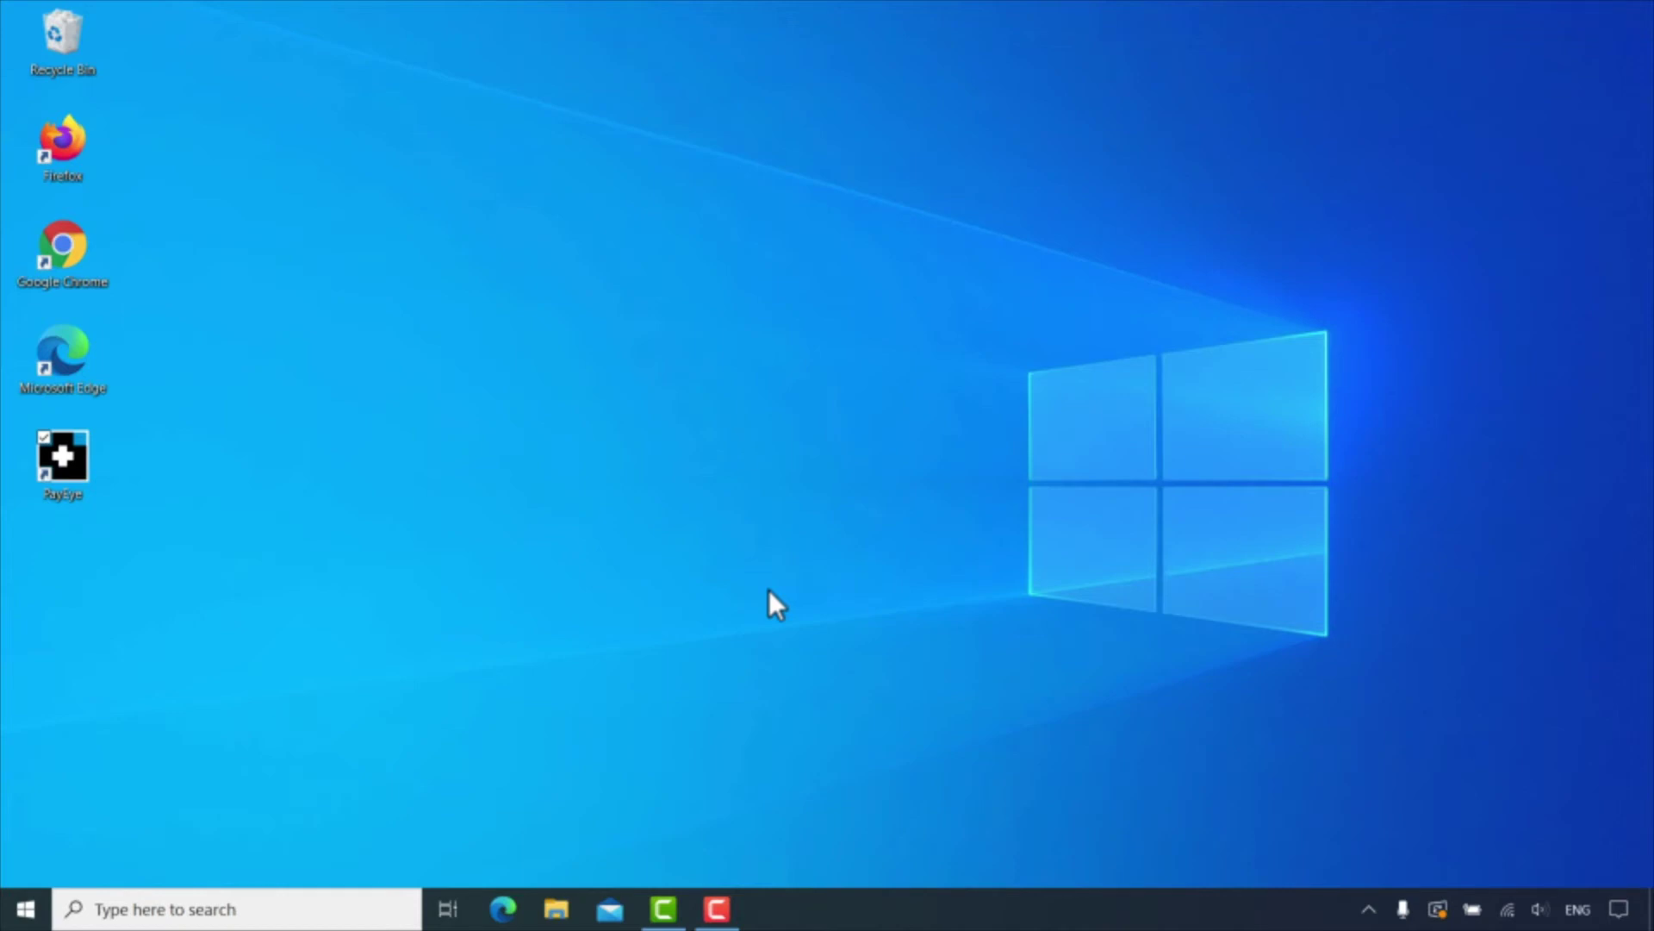
Open PayEye Settings from the desktop icon's menu, showing the Languages tab
{"action": "double_click", "coordinate": [59, 471]}
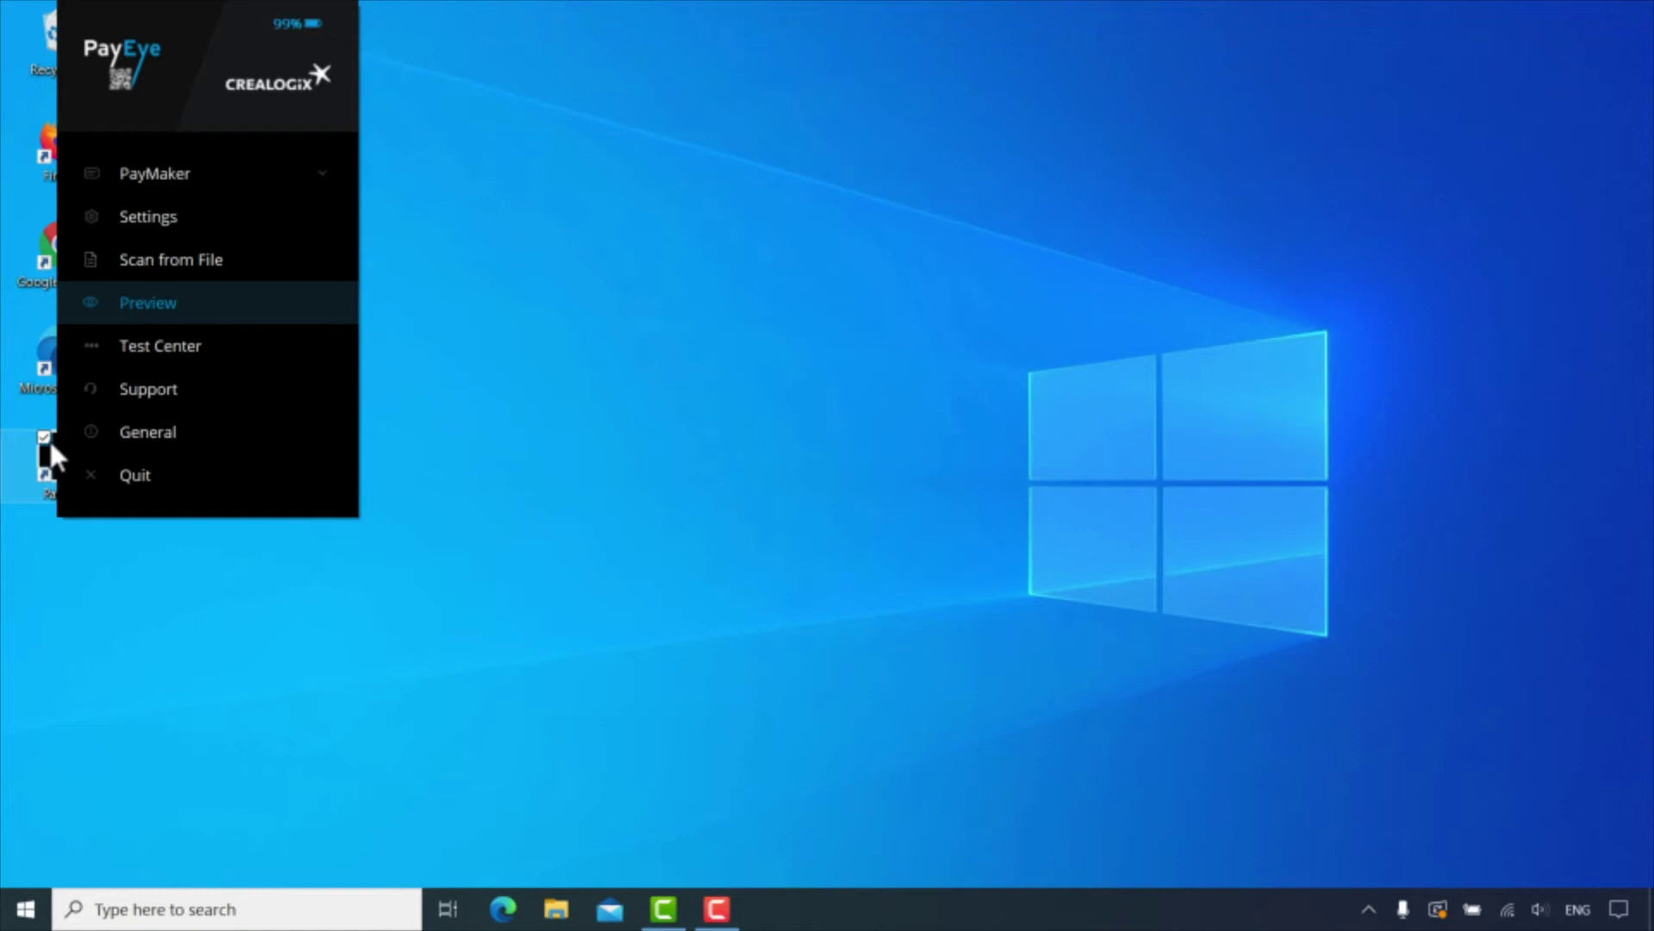
{"action": "left_click", "coordinate": [169, 225]}
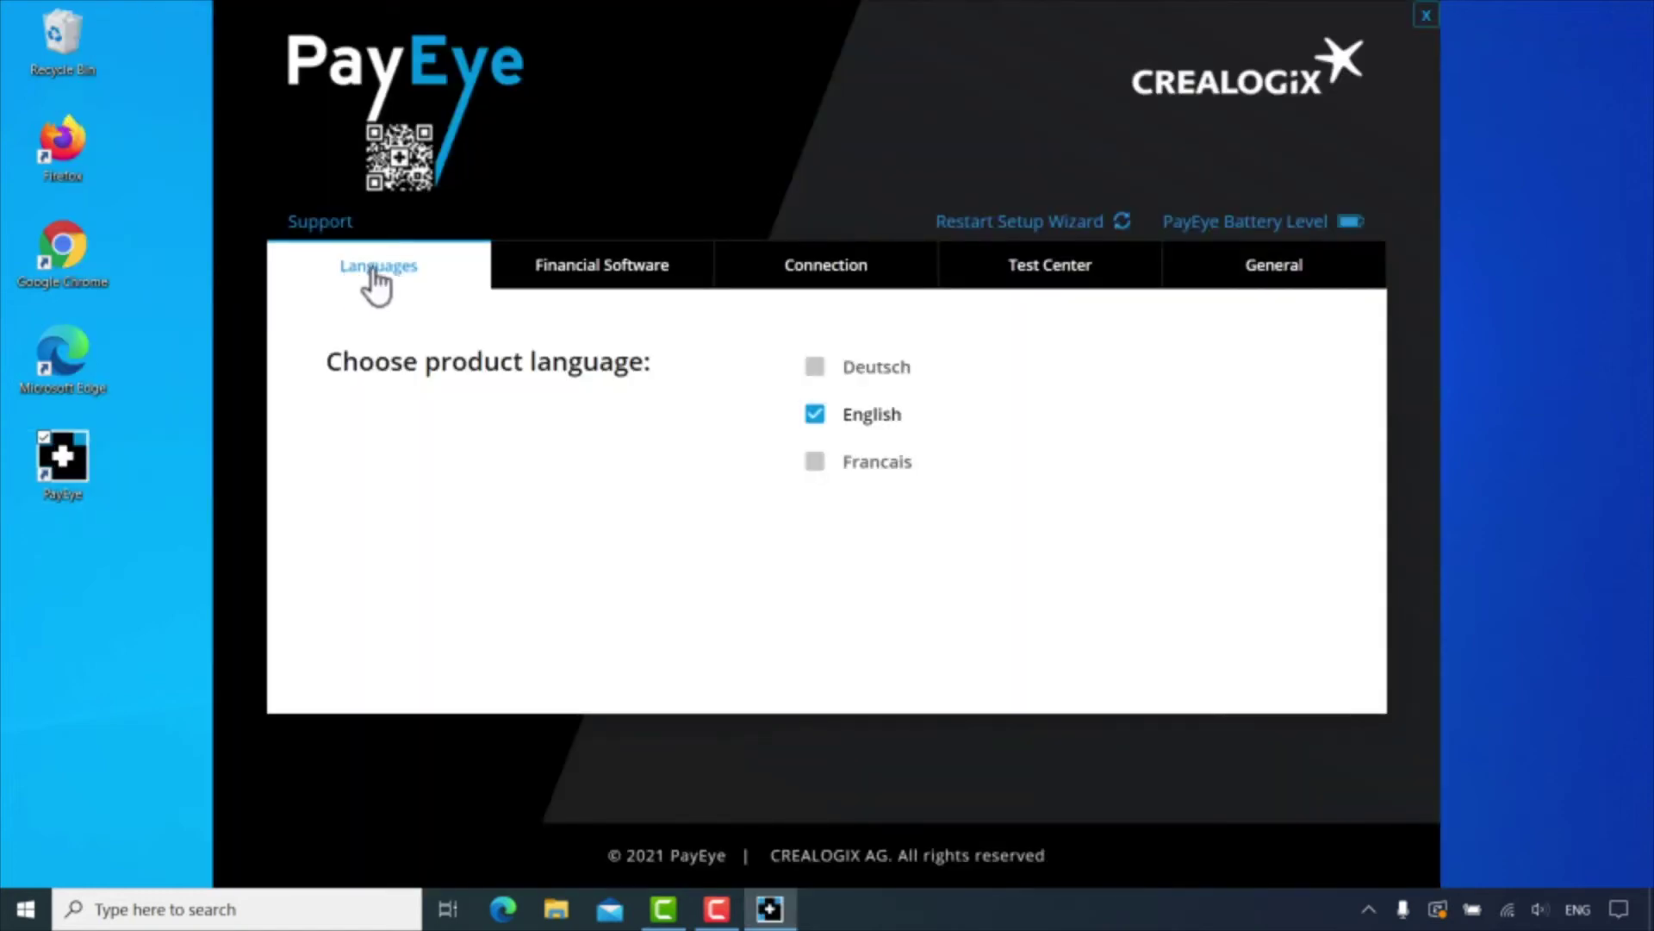
Browse the list of supported financial software products without choosing one
{"action": "left_click", "coordinate": [593, 280]}
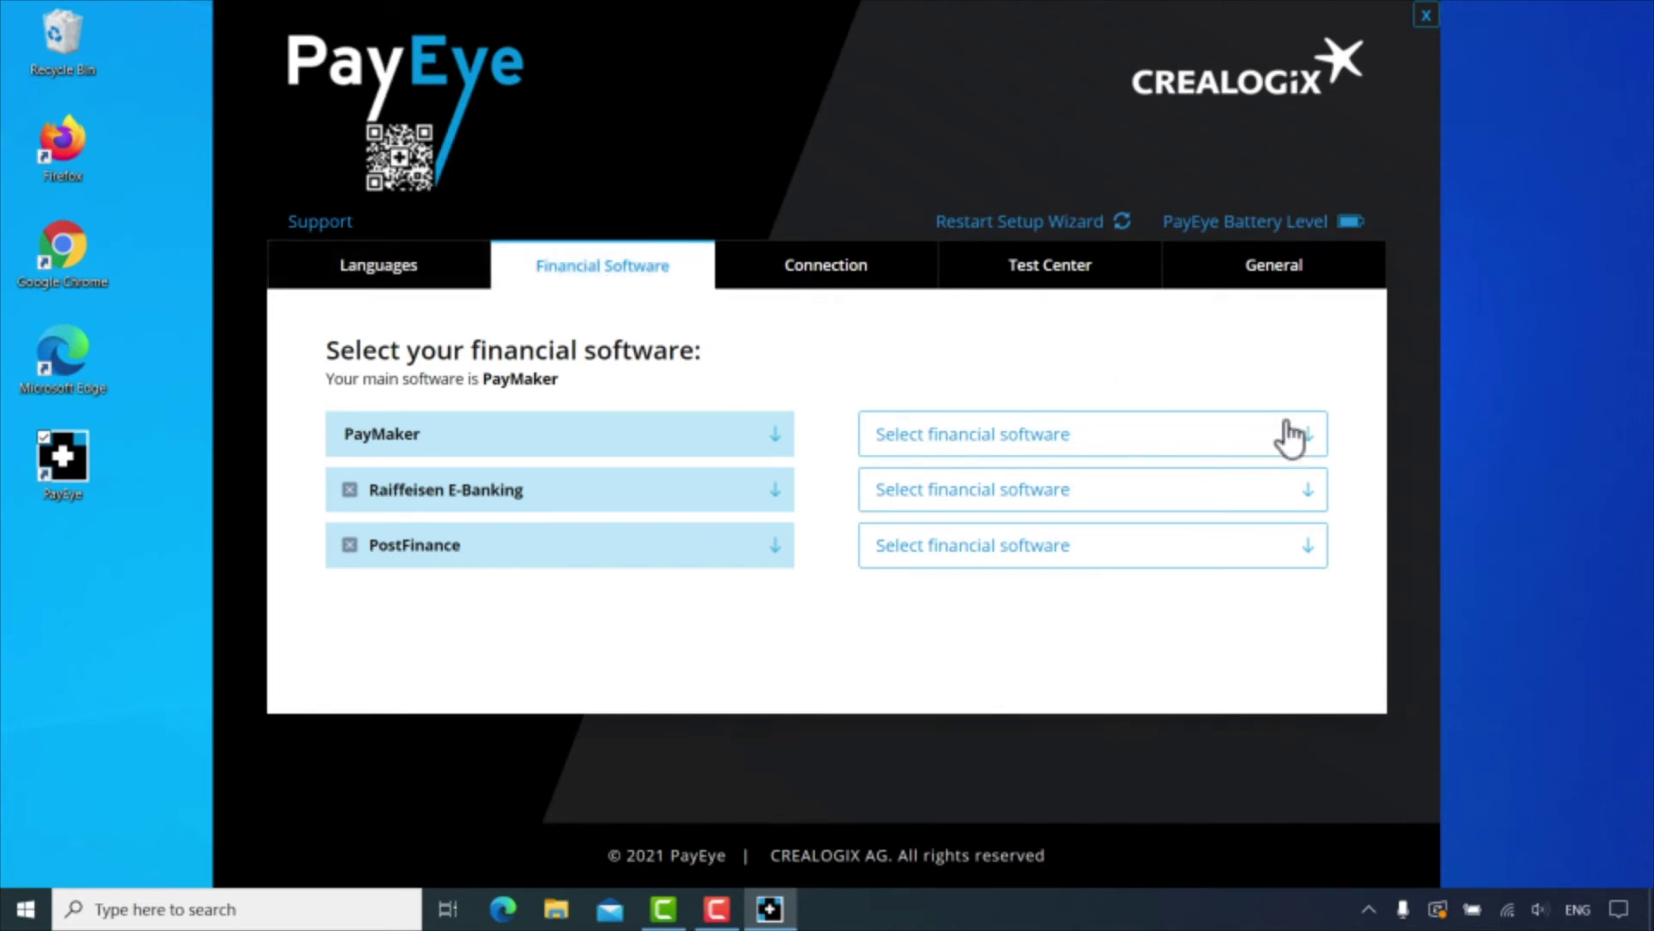
{"action": "left_click", "coordinate": [1314, 452]}
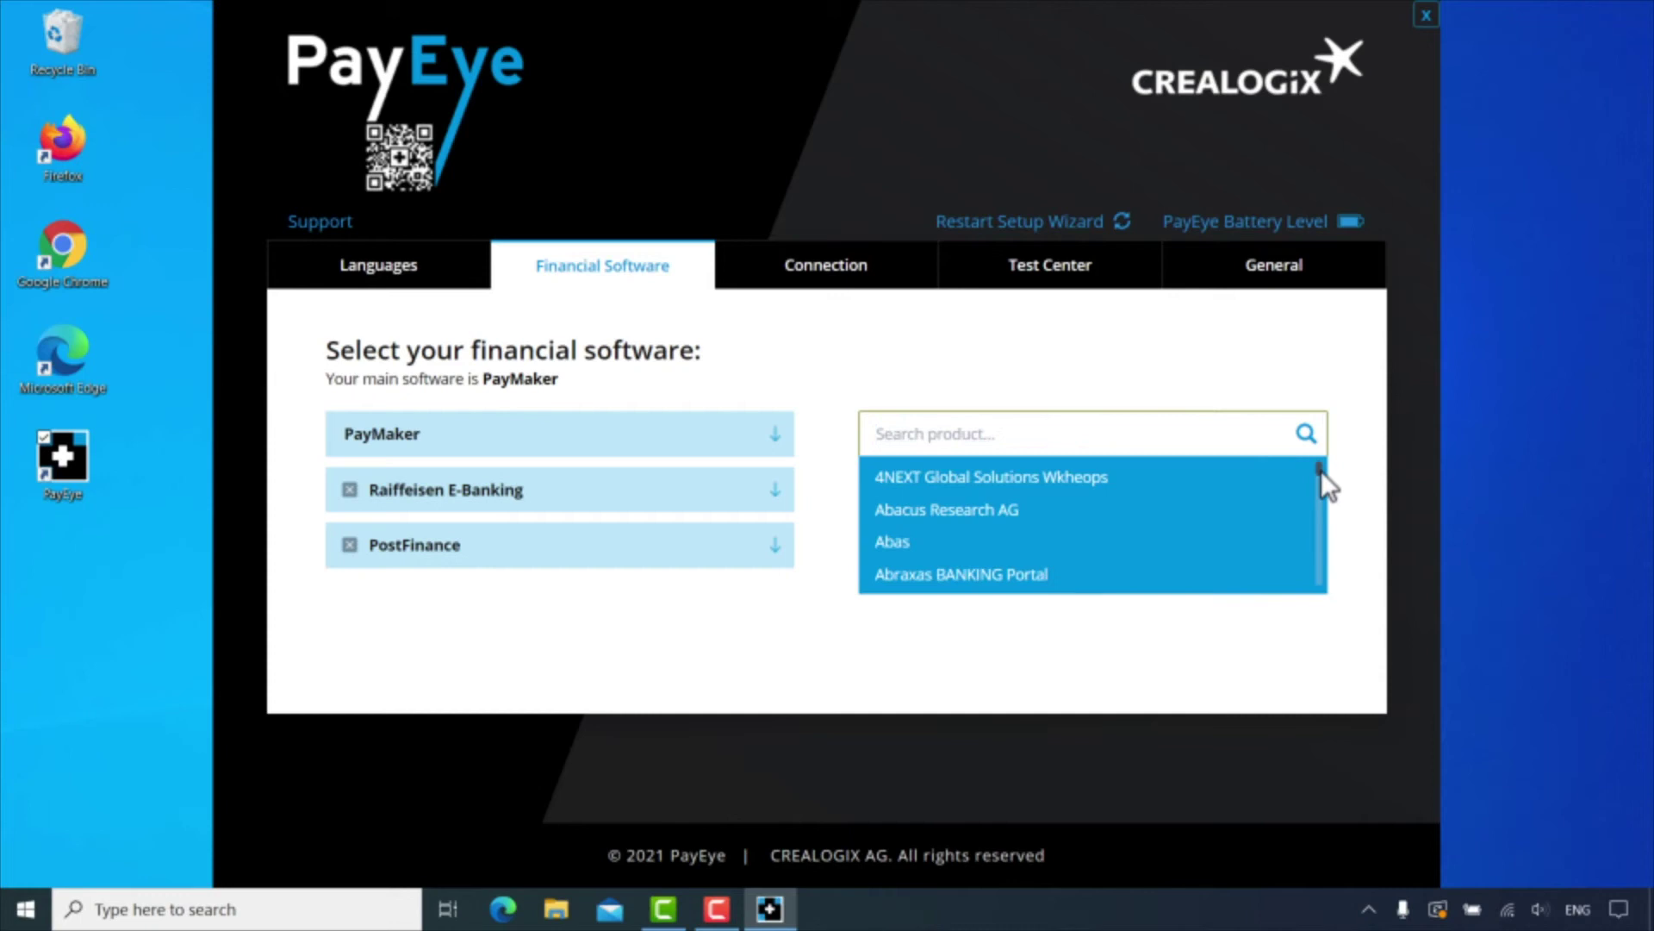
{"action": "left_click_drag", "start_coordinate": [1318, 474], "coordinate": [1324, 591]}
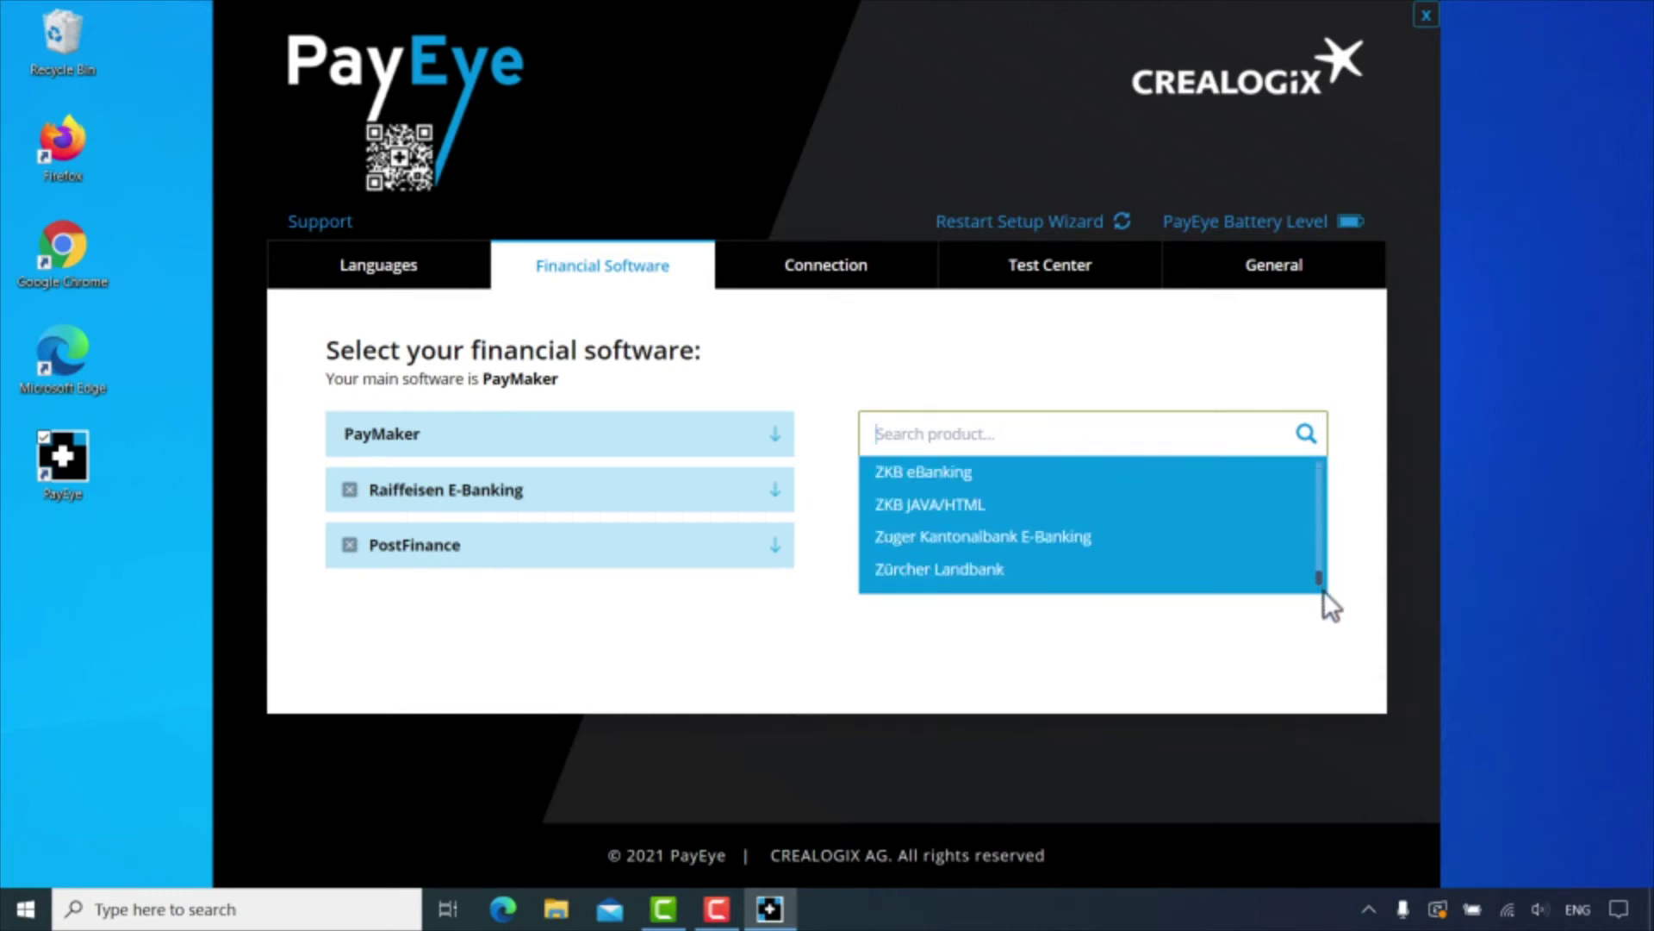
{"action": "left_click", "coordinate": [1346, 567]}
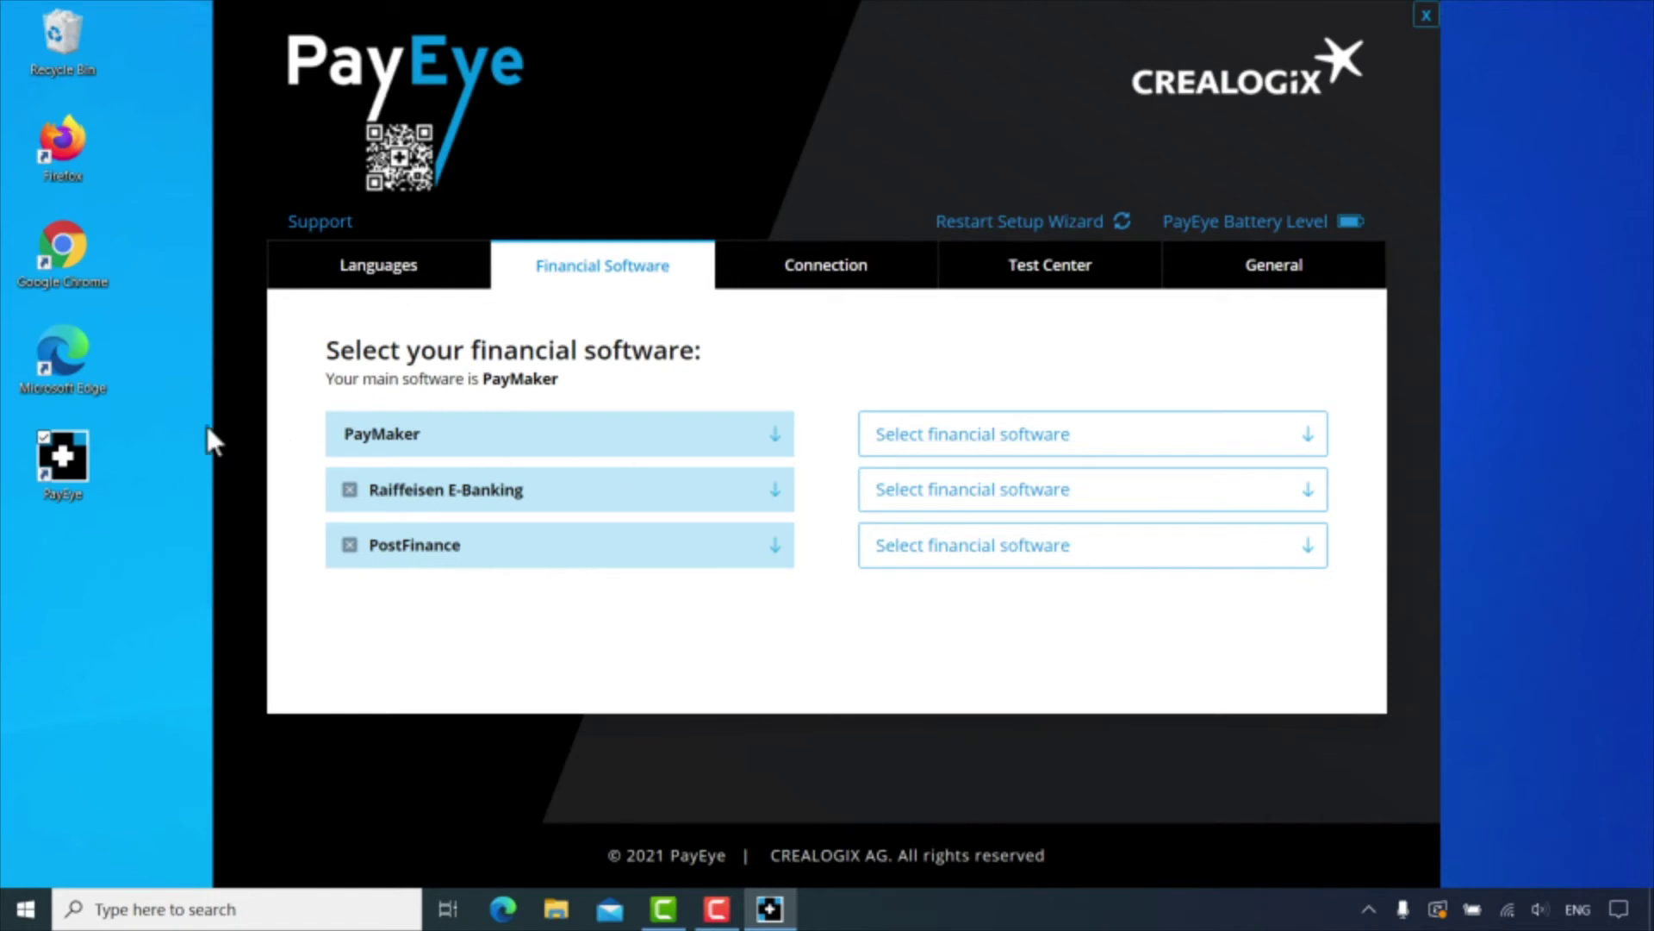
Check the linked PayMaker program in the quick menu, then view the Connection settings
{"action": "double_click", "coordinate": [69, 465]}
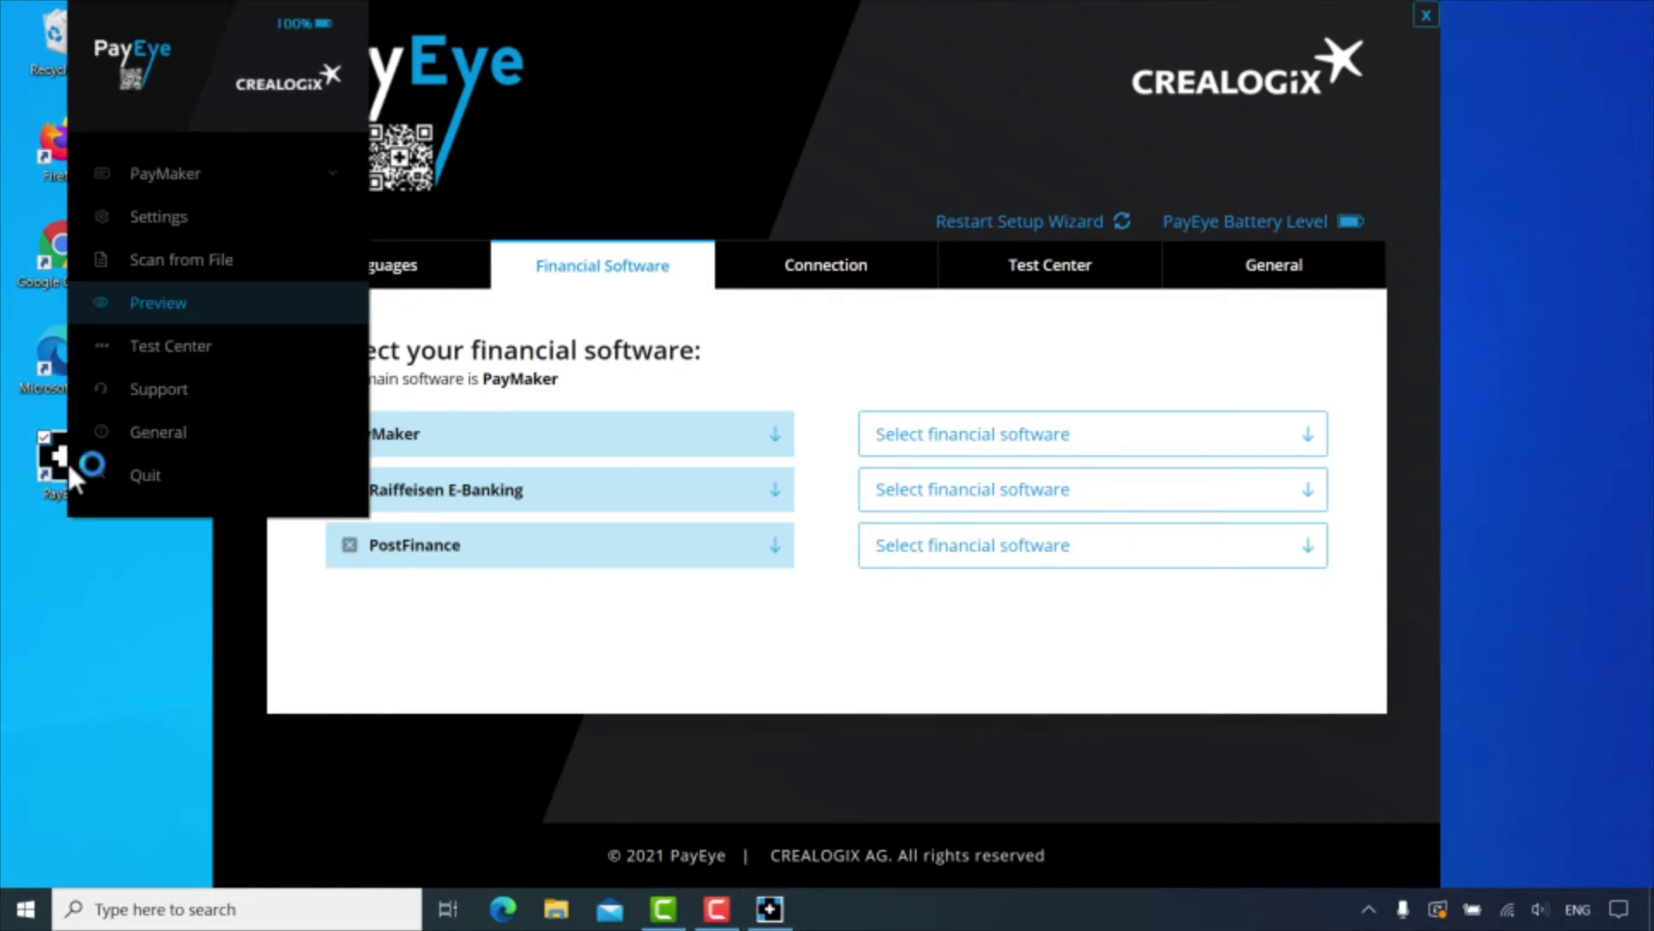
{"action": "left_click", "coordinate": [330, 174]}
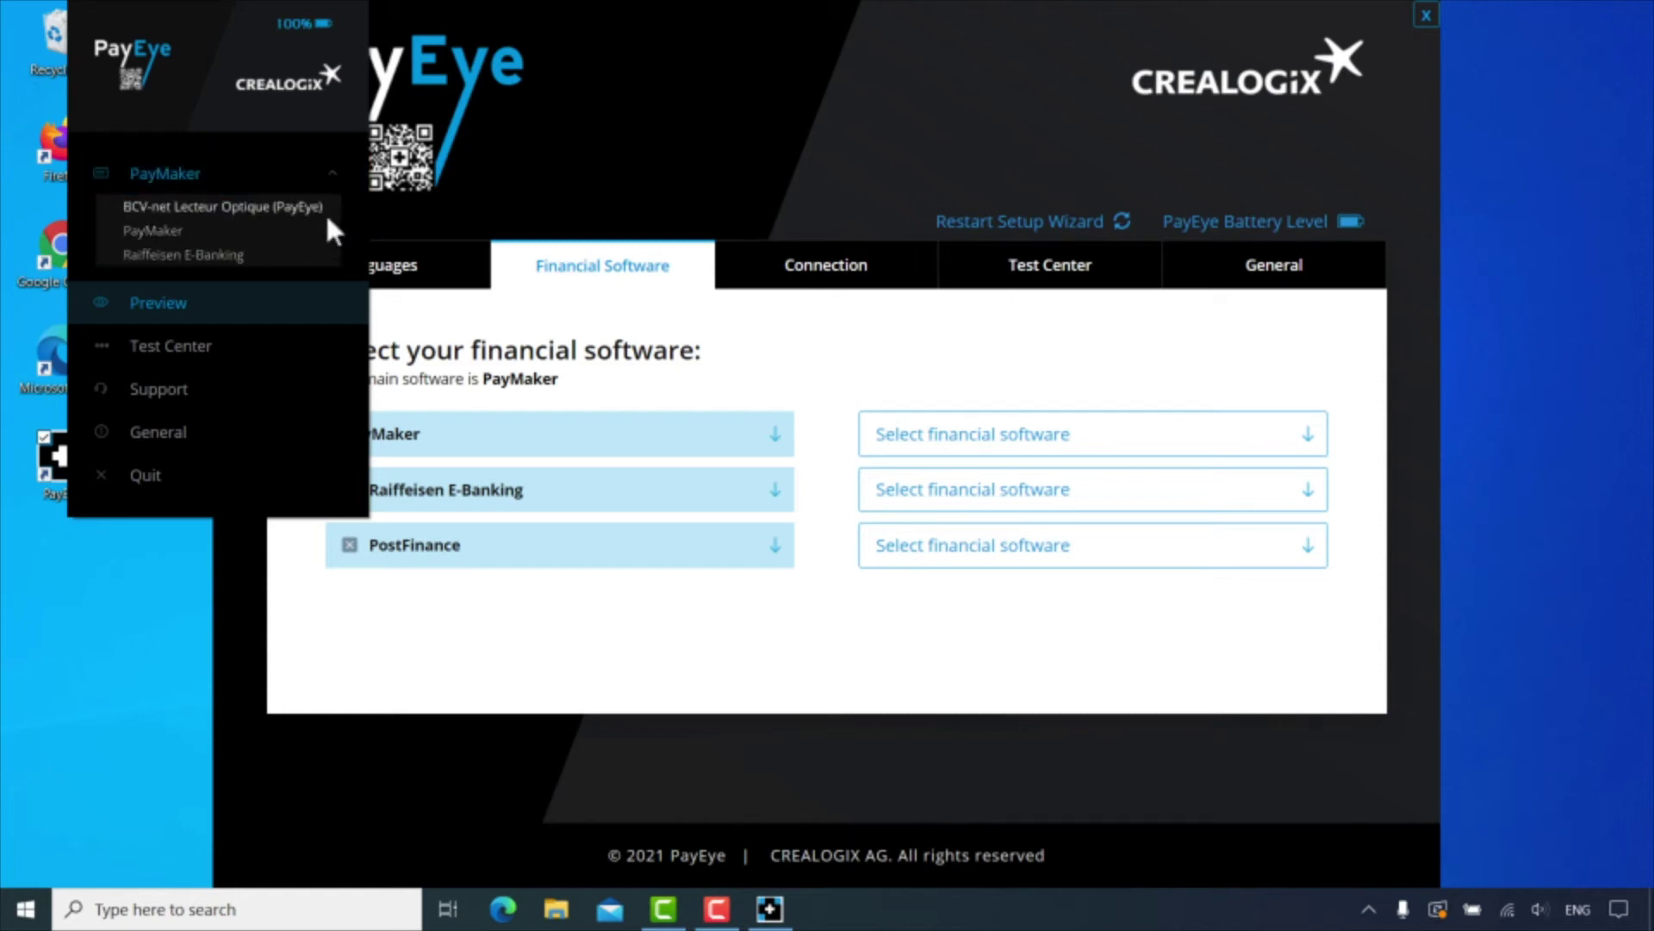
{"action": "left_click", "coordinate": [329, 173]}
{"action": "left_click", "coordinate": [383, 185]}
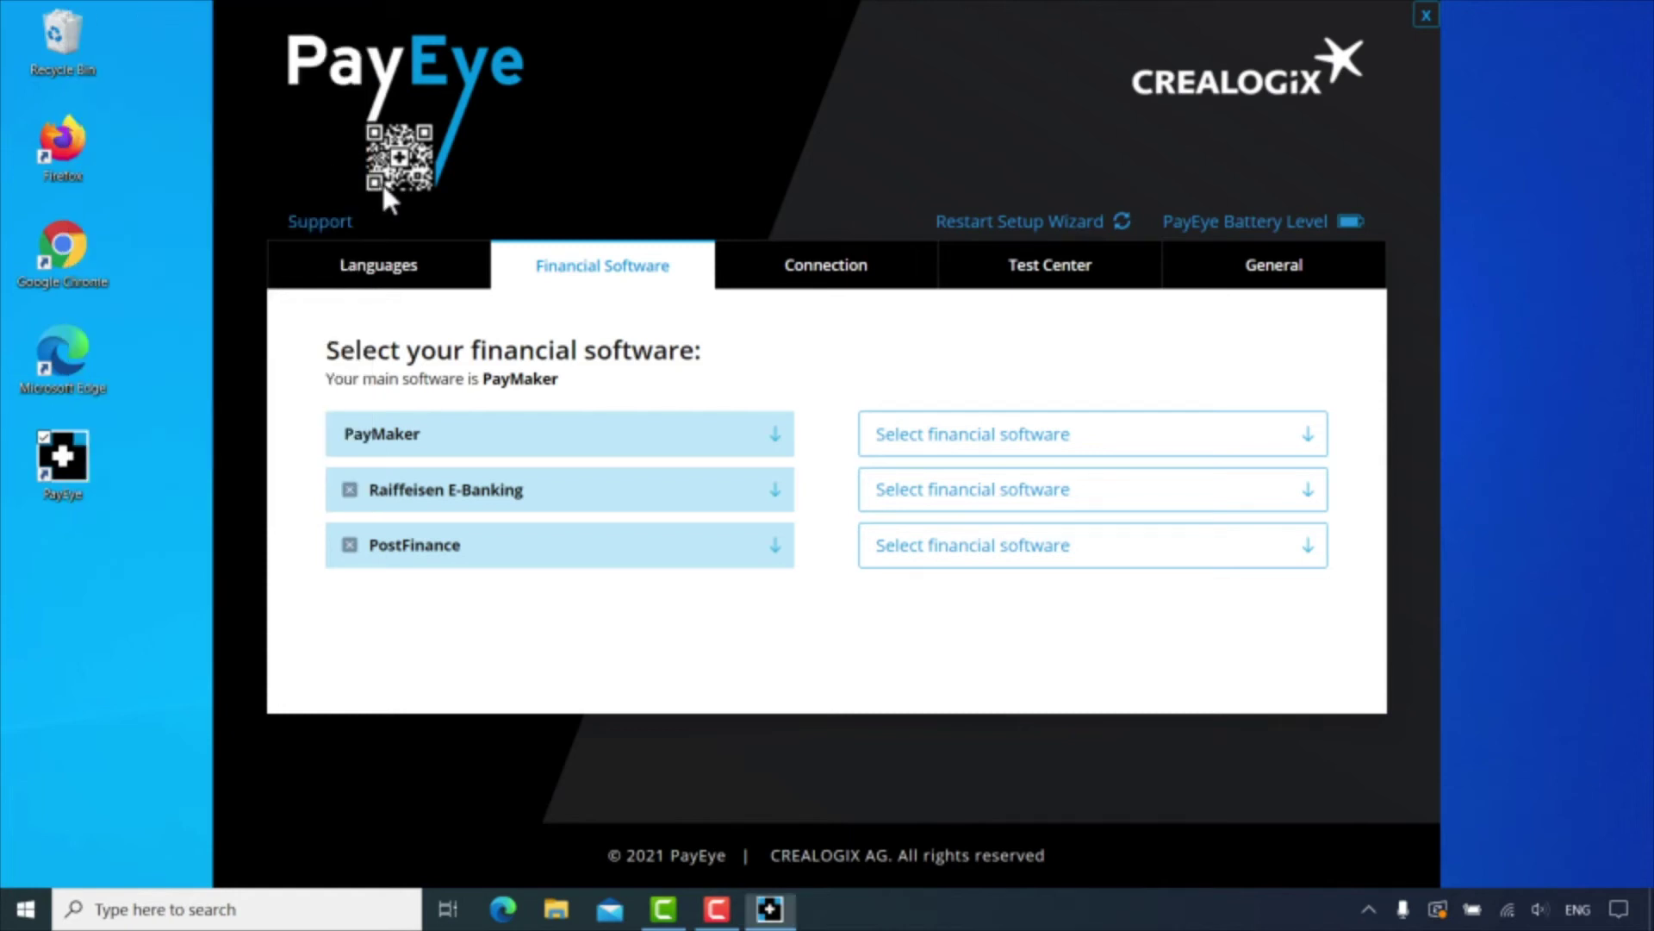
{"action": "left_click", "coordinate": [812, 288]}
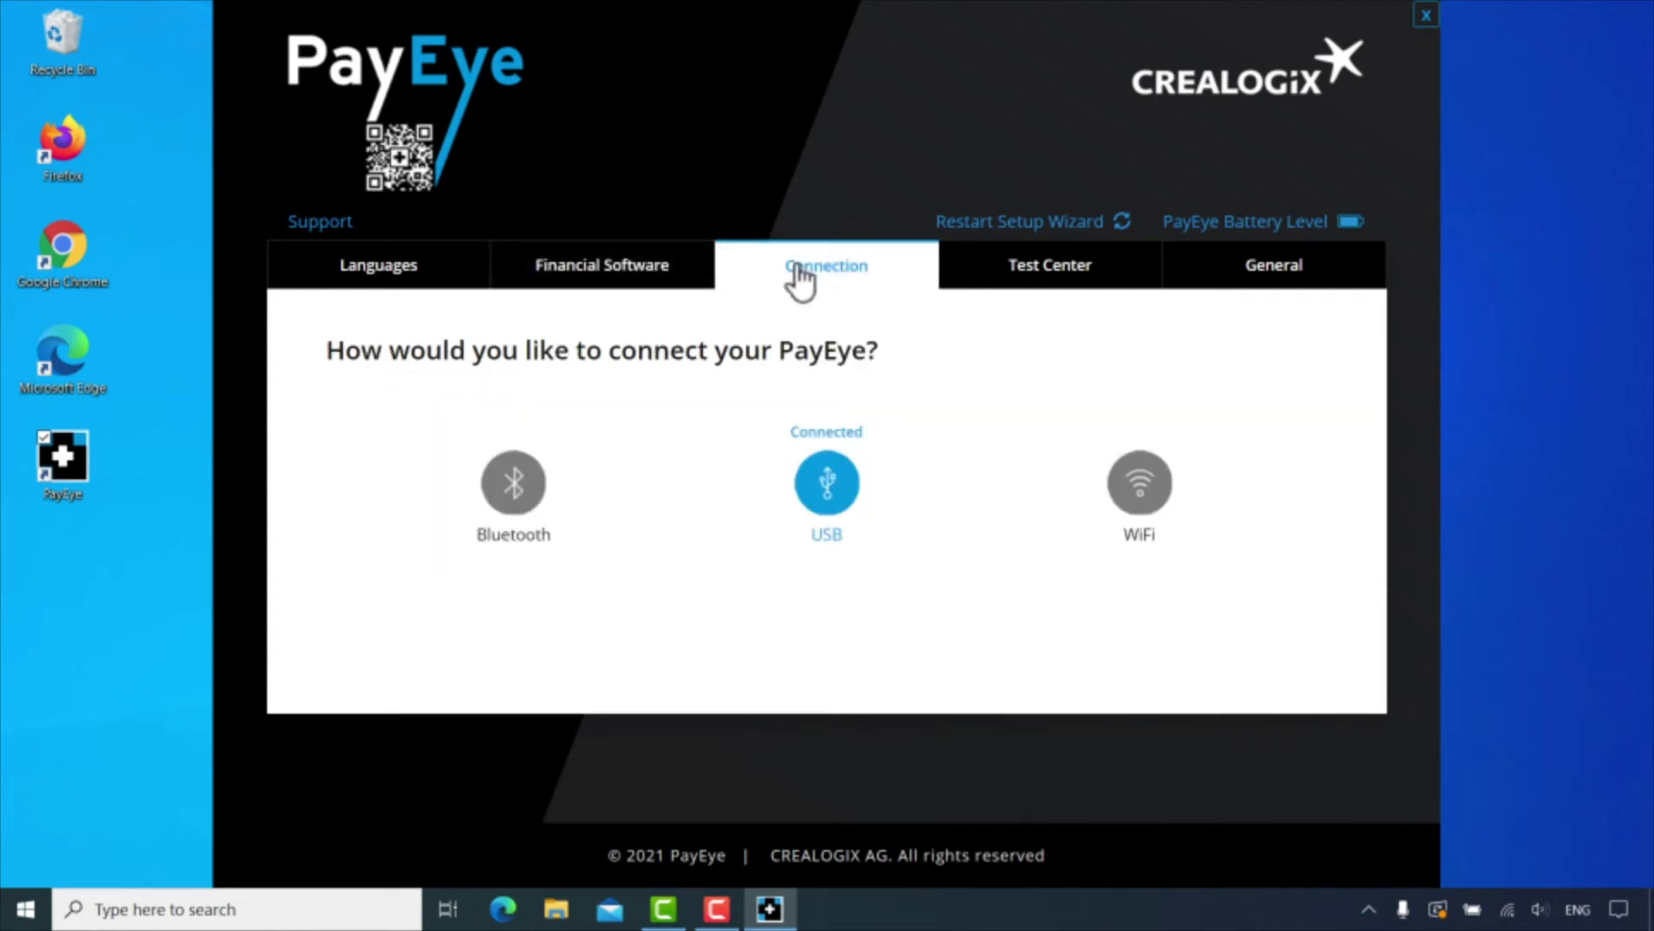
Turn on Windows Bluetooth and connect the scanner via Bluetooth instead of USB
{"action": "left_click", "coordinate": [1619, 912]}
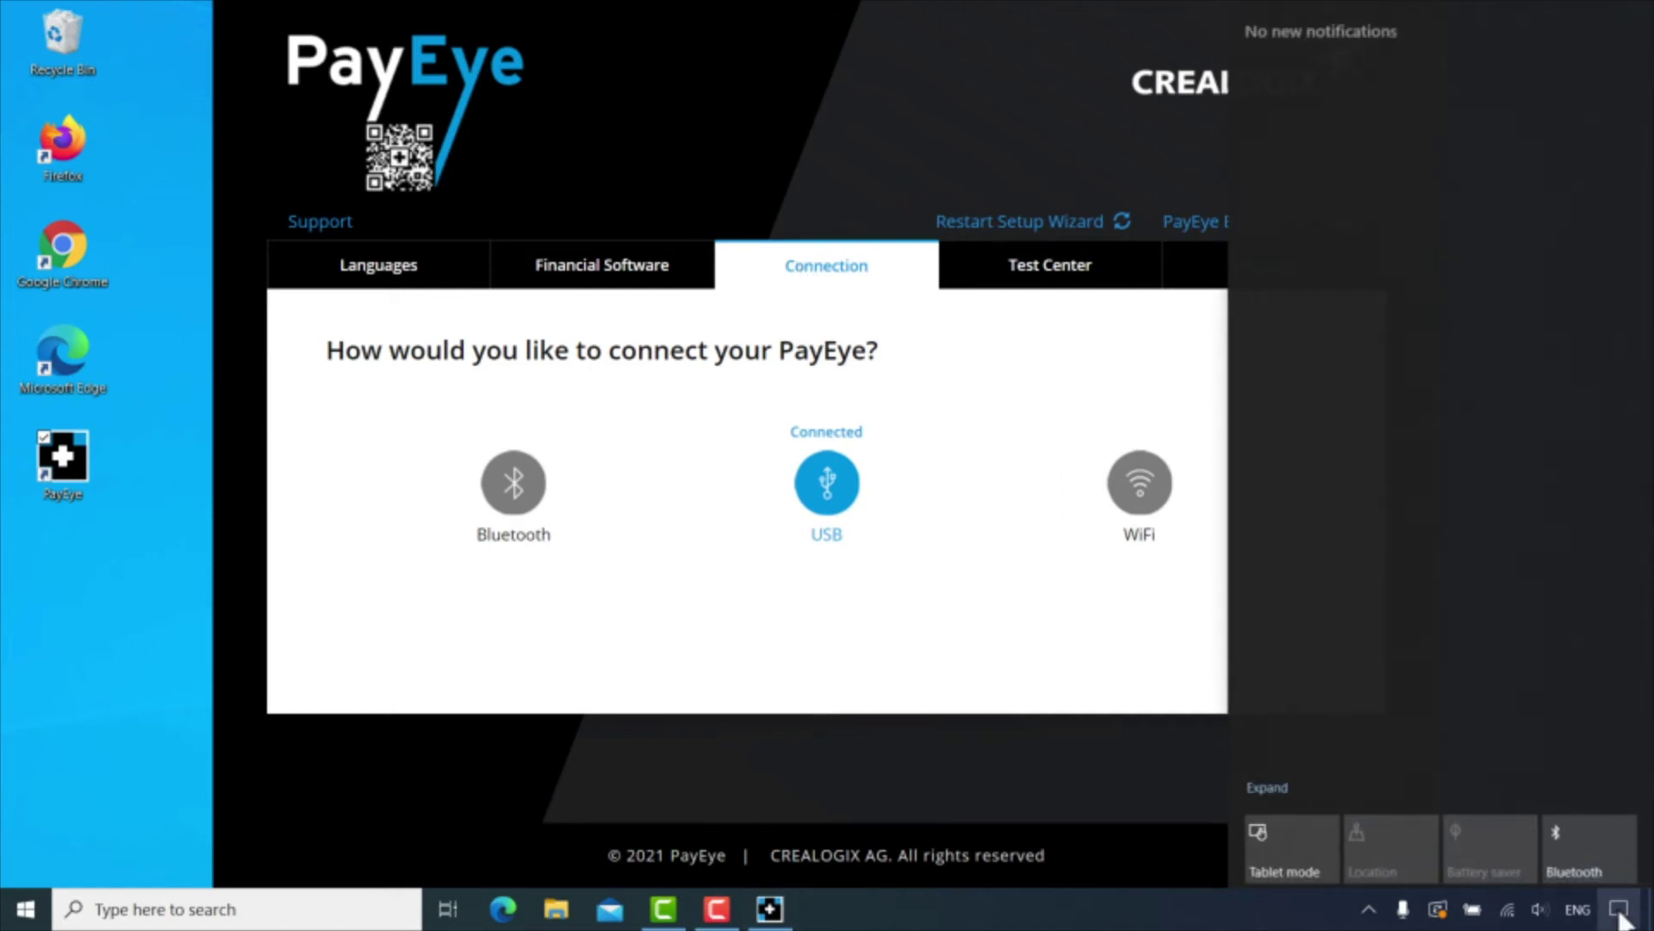
{"action": "left_click", "coordinate": [1585, 855]}
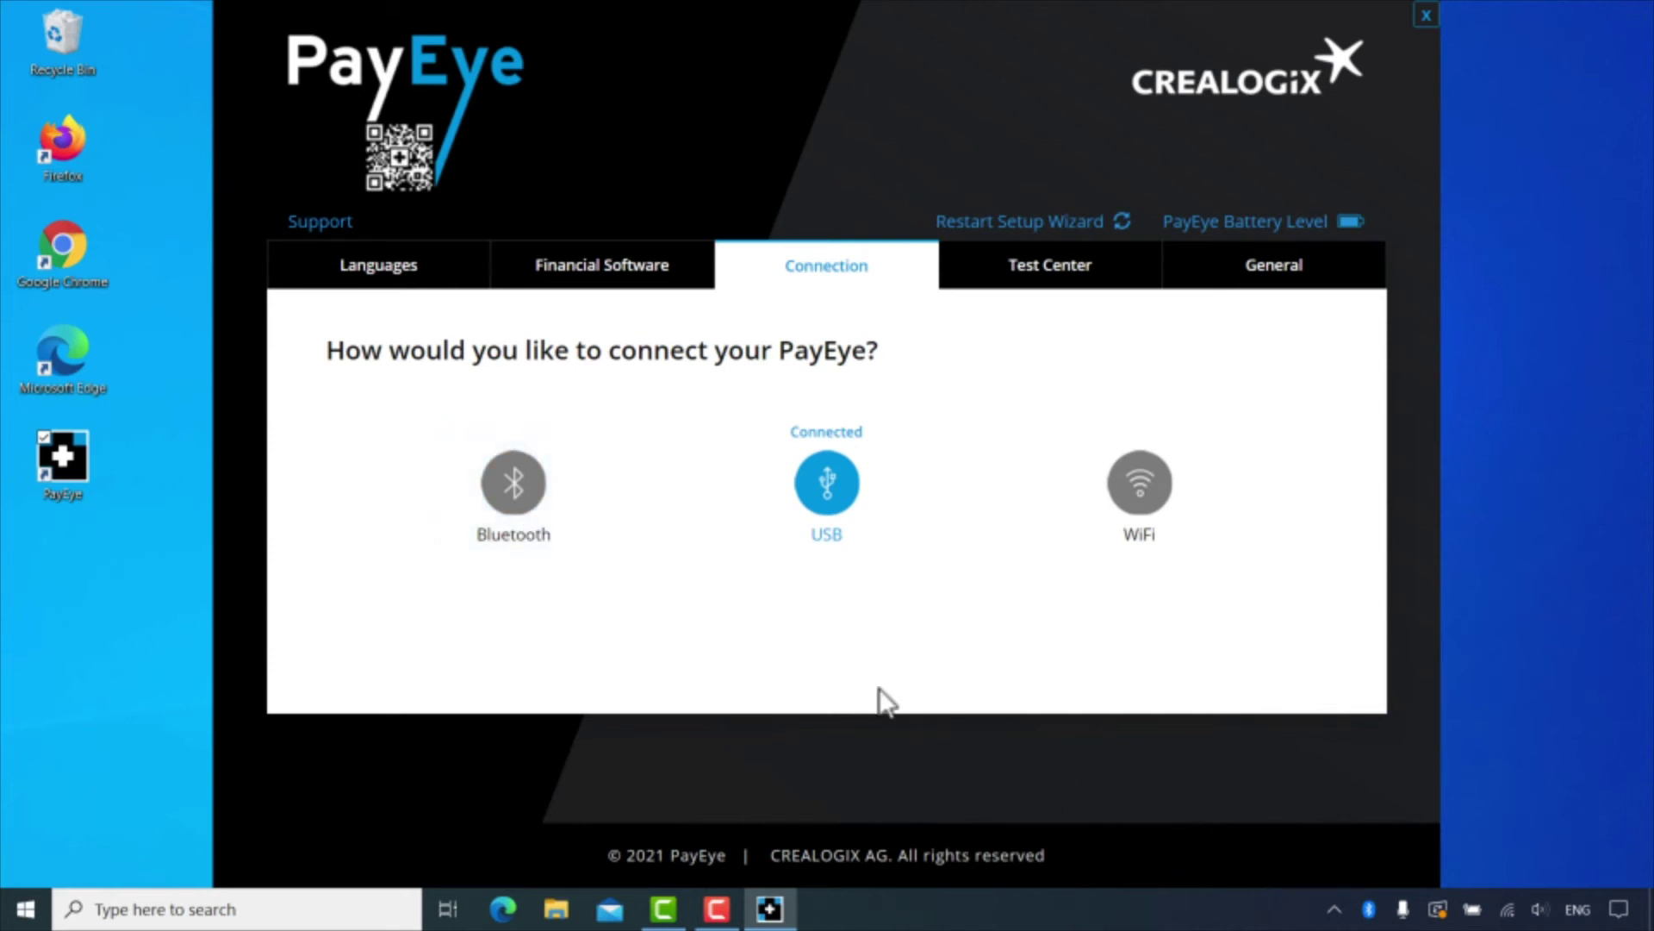
{"action": "left_click", "coordinate": [511, 507]}
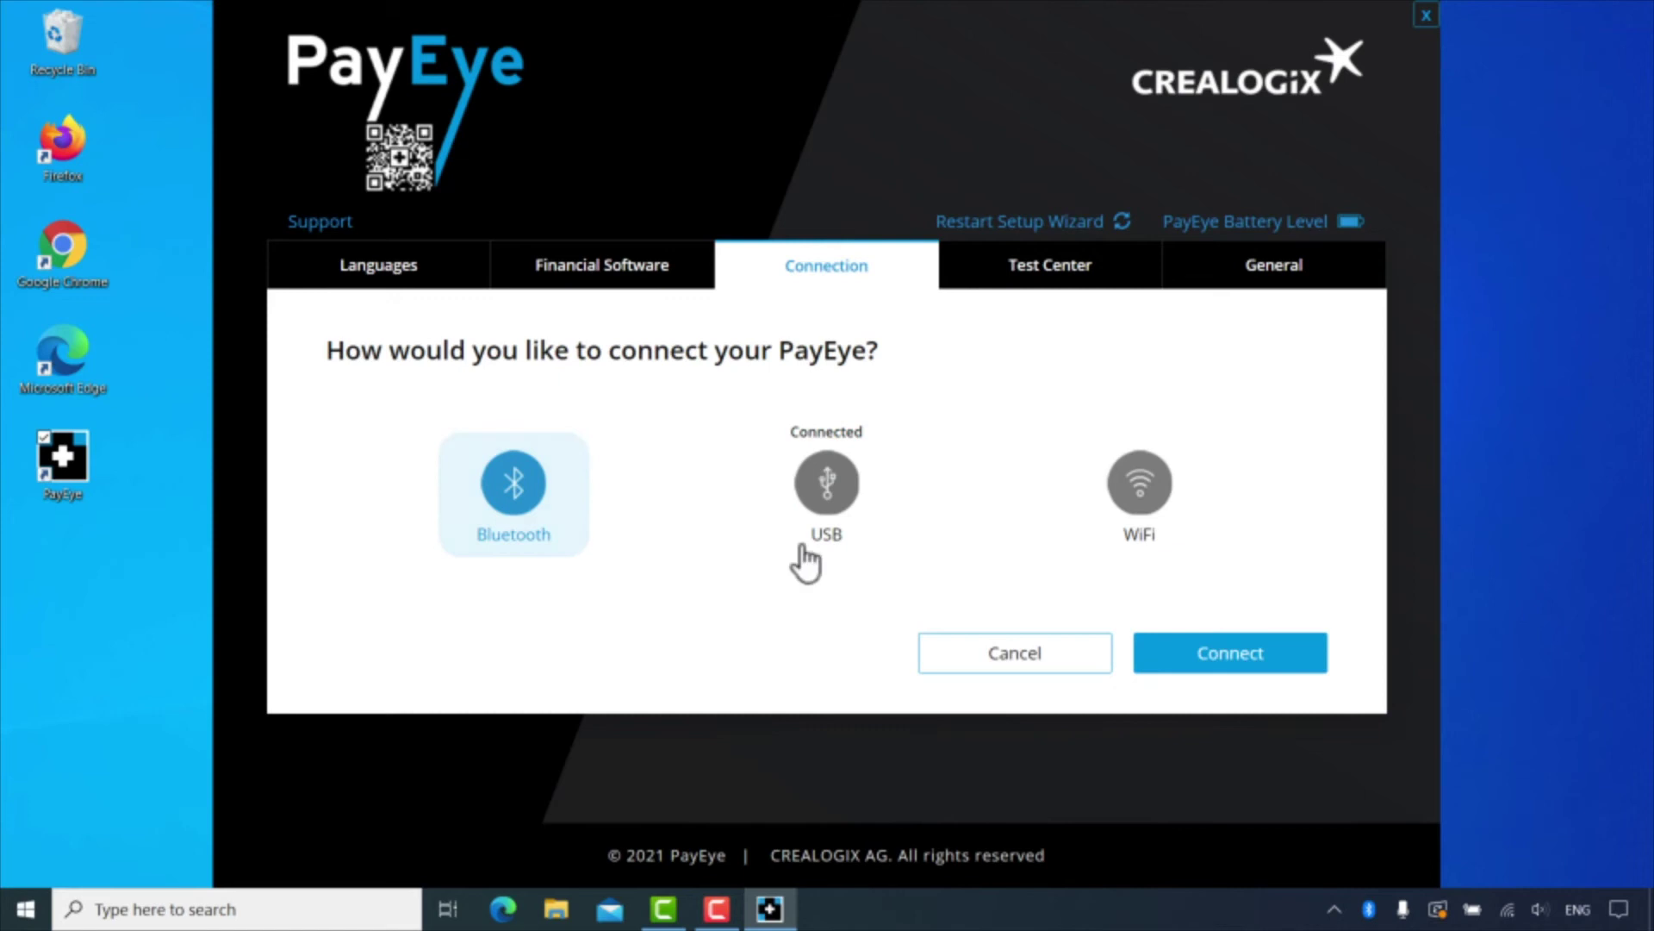
{"action": "left_click", "coordinate": [1230, 678]}
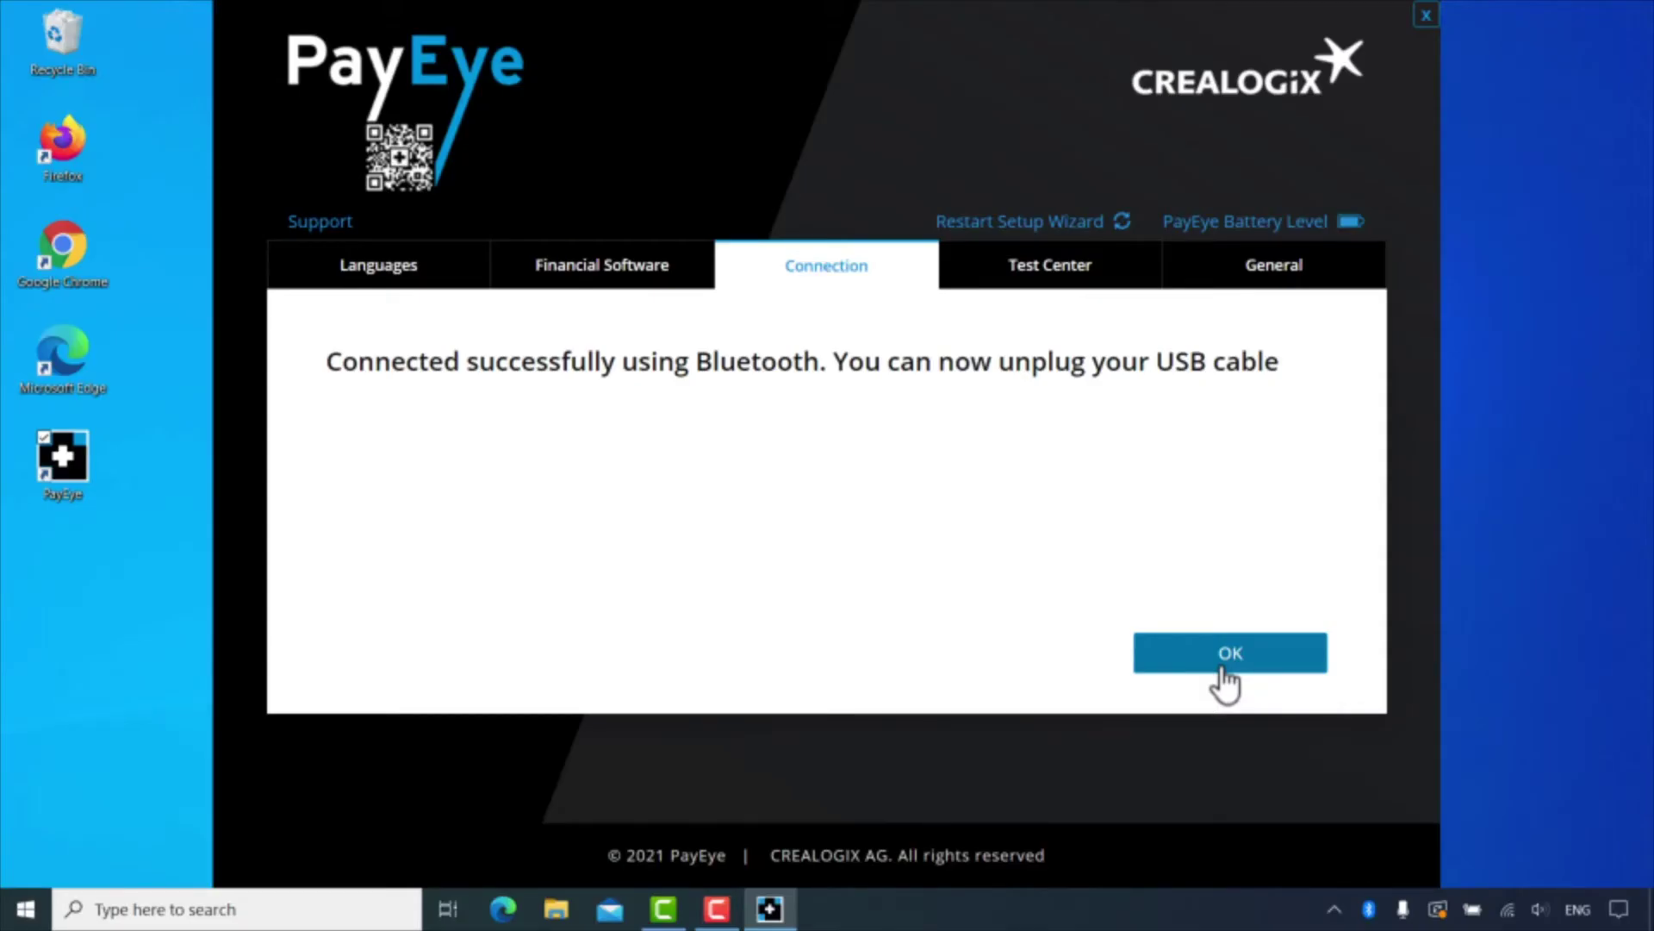
{"action": "left_click", "coordinate": [1226, 672]}
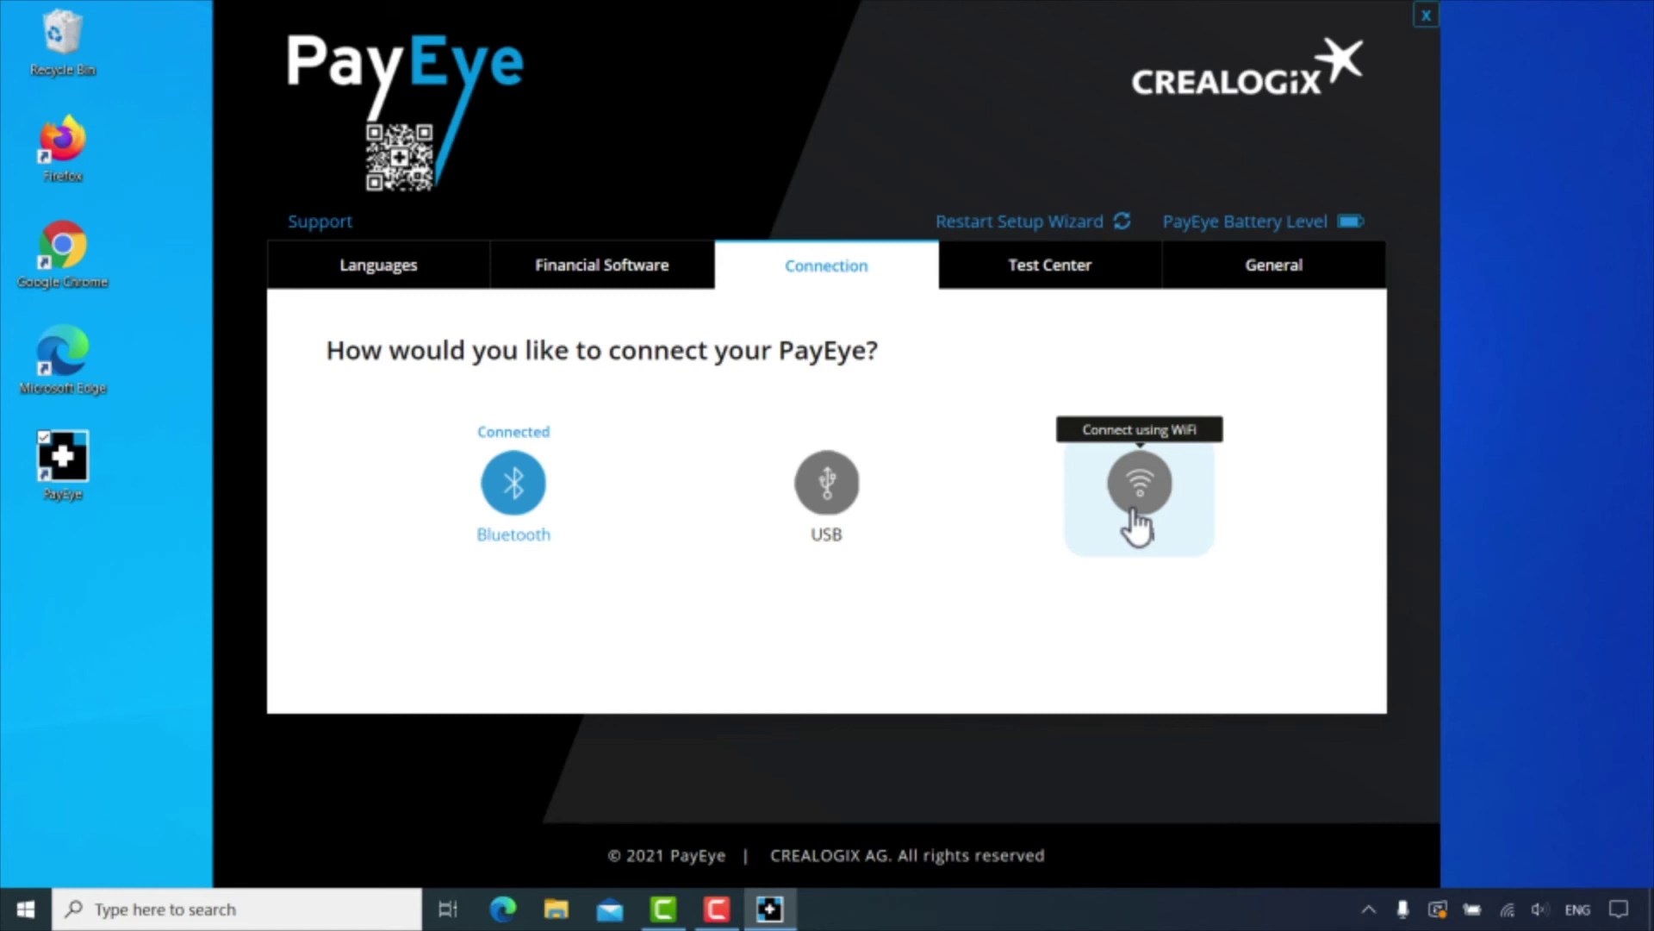
Test-scan a QR bill in the Test Center, then view the General device information
{"action": "left_click", "coordinate": [1070, 282]}
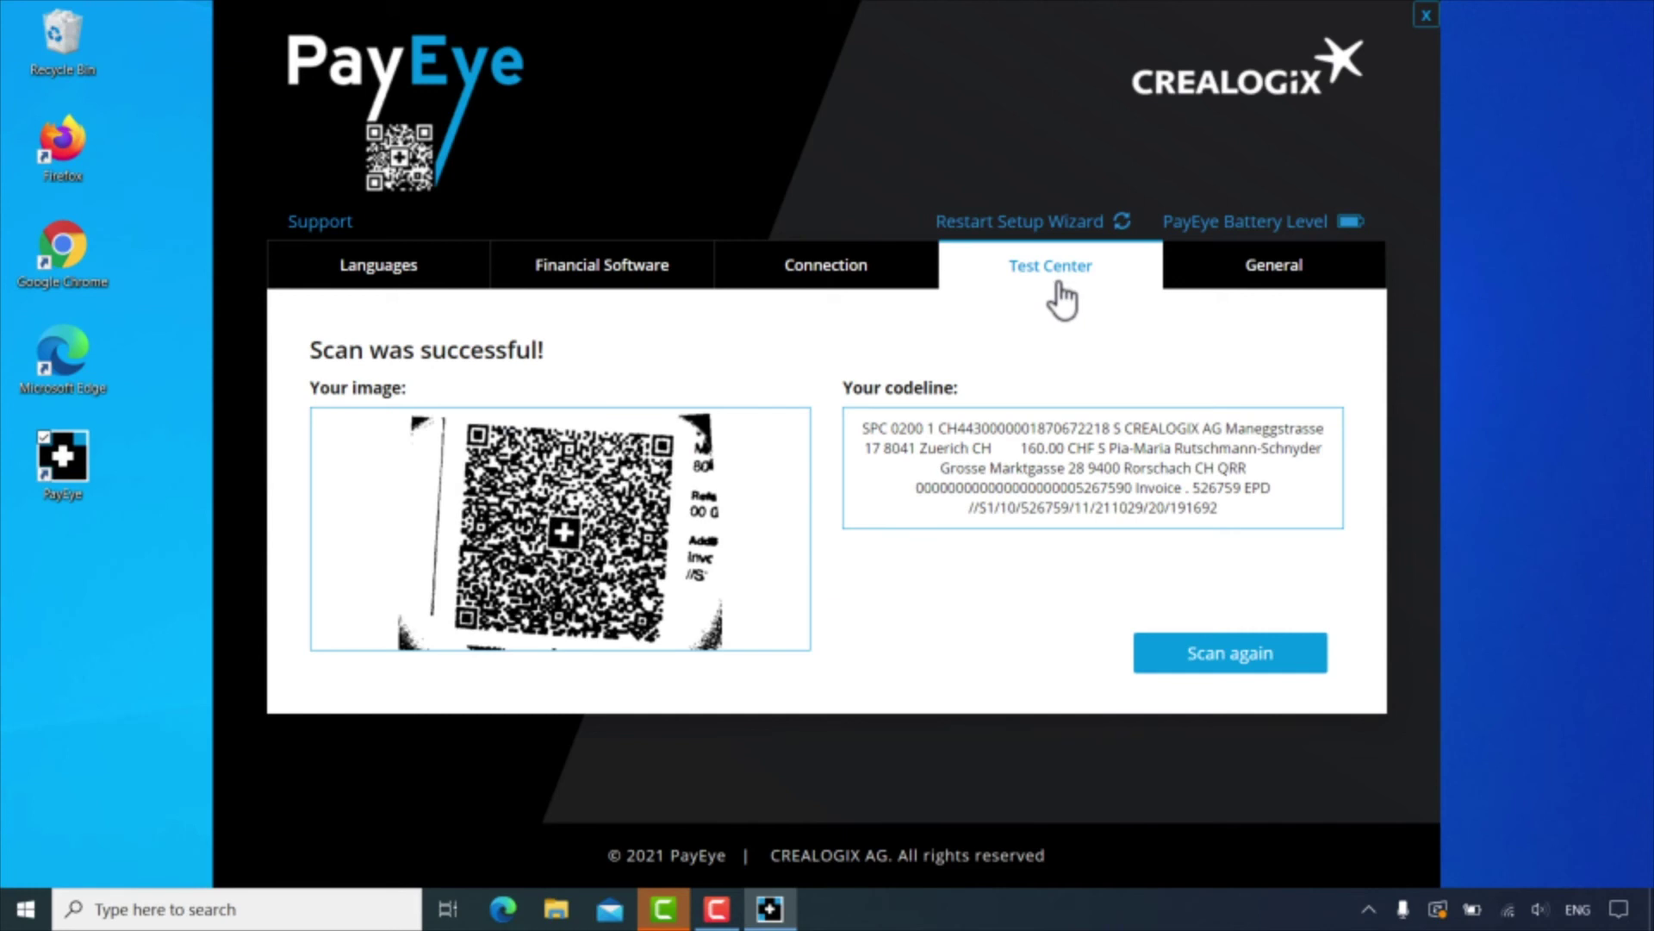
{"action": "left_click", "coordinate": [1278, 295]}
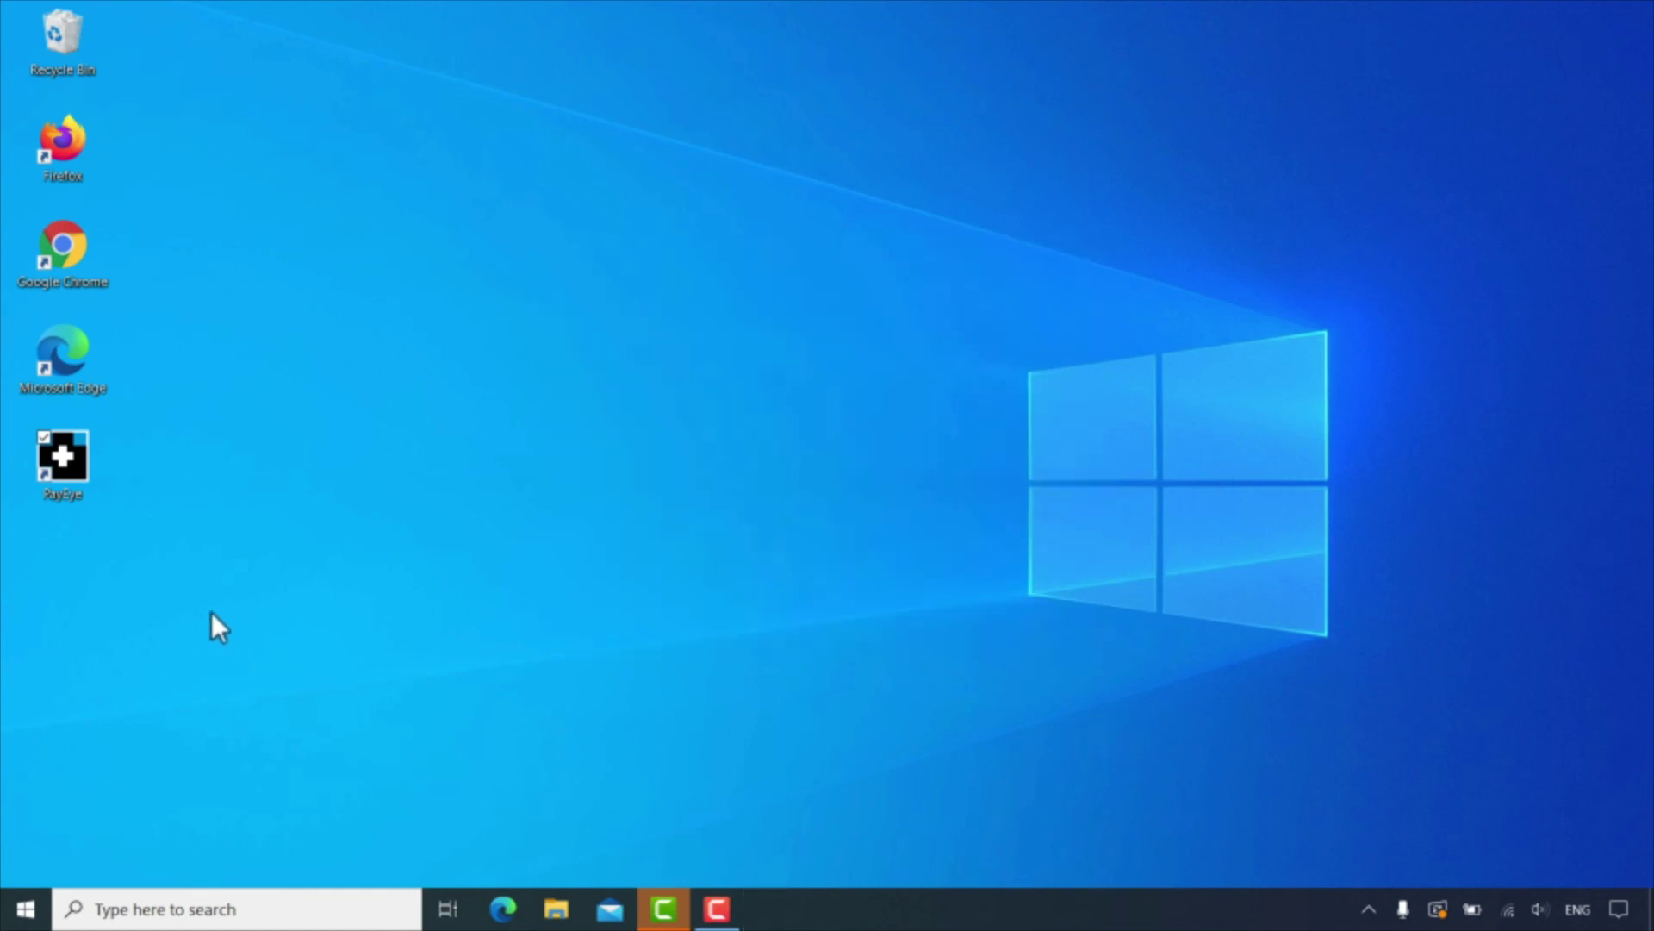
Open PayMaker from the PayEye desktop icon's quick menu
{"action": "double_click", "coordinate": [74, 458]}
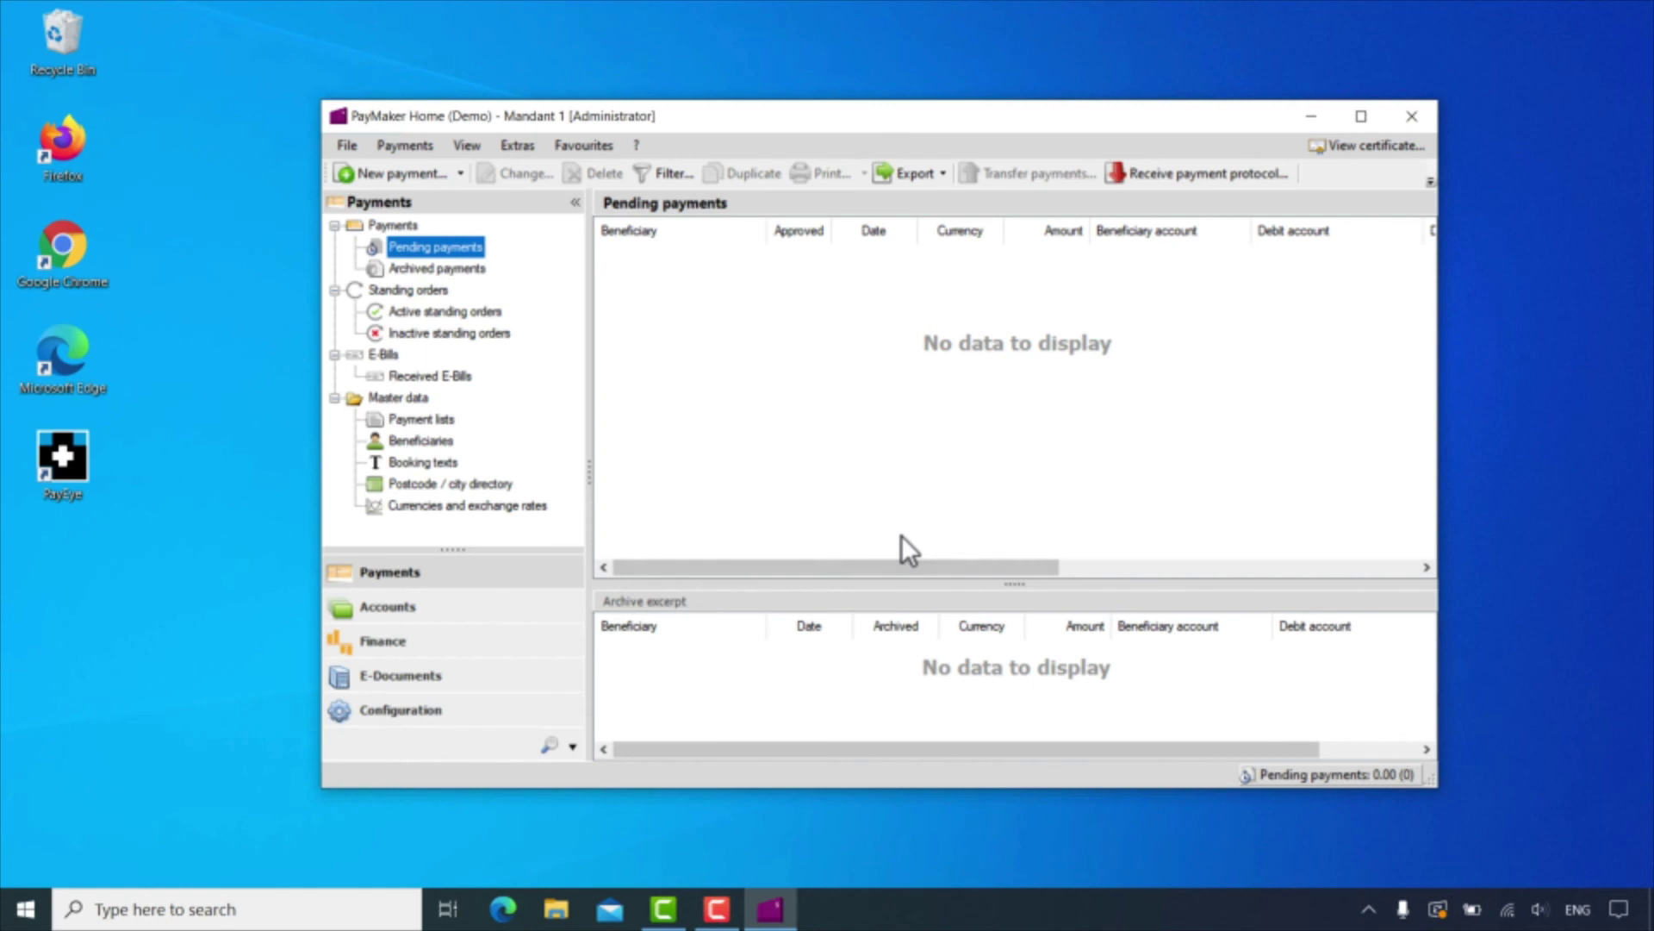
Start a new payment, scan the QR bill PDF from Downloads, then close the wizard
{"action": "left_click", "coordinate": [405, 177]}
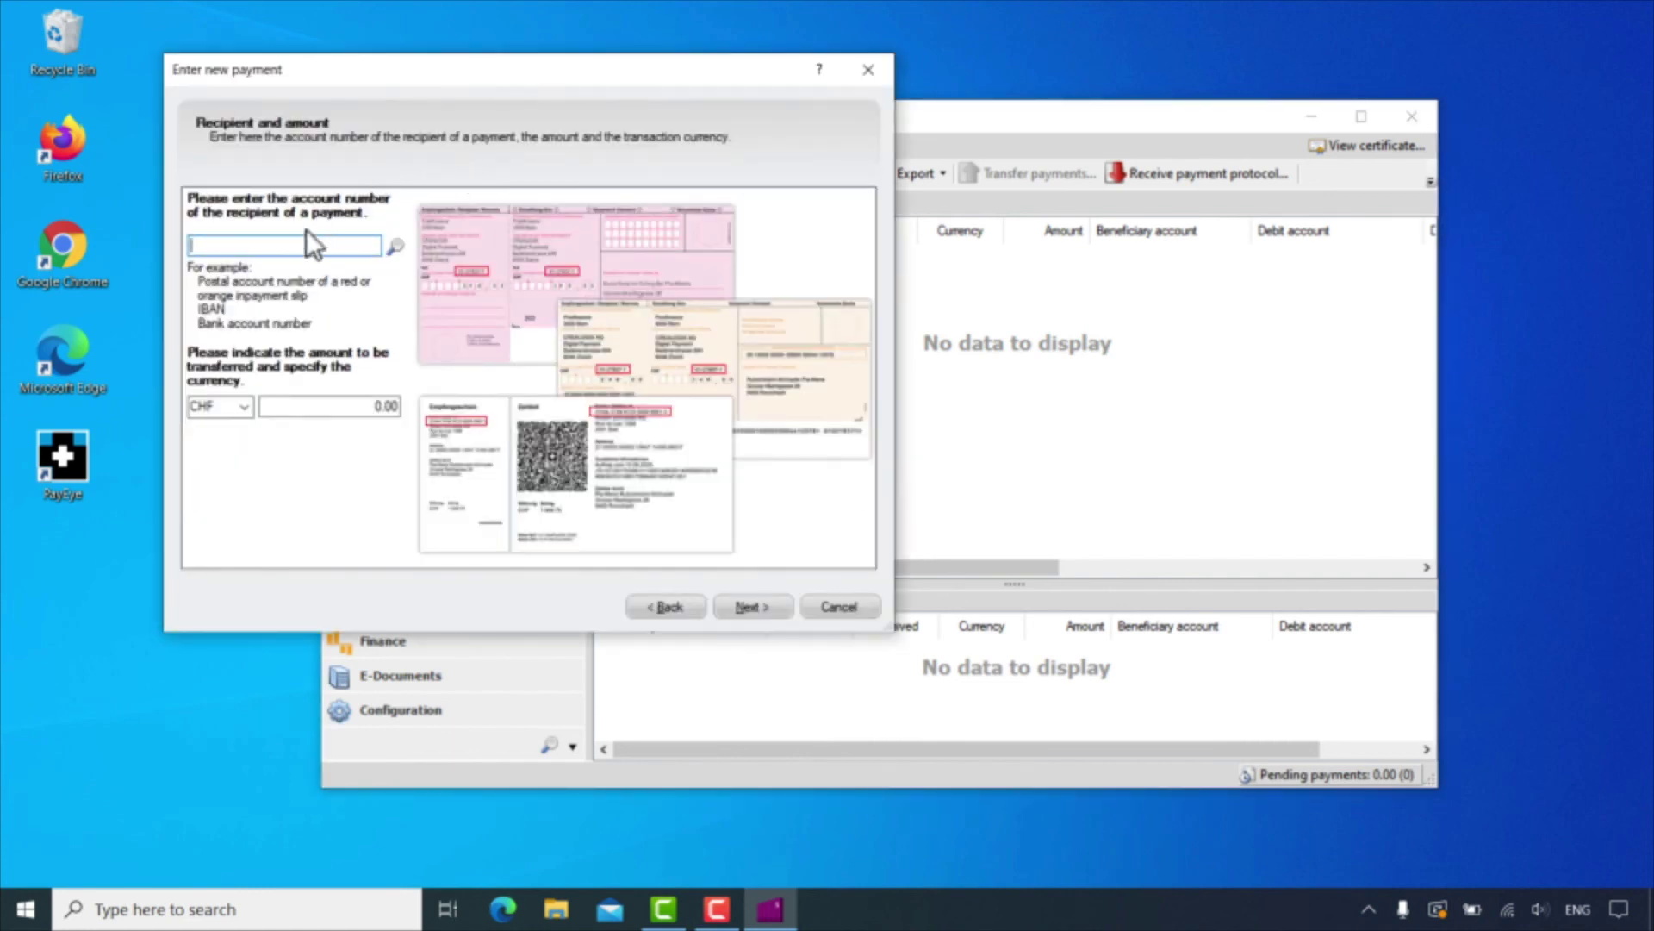
{"action": "left_click", "coordinate": [60, 461]}
{"action": "left_click", "coordinate": [60, 458]}
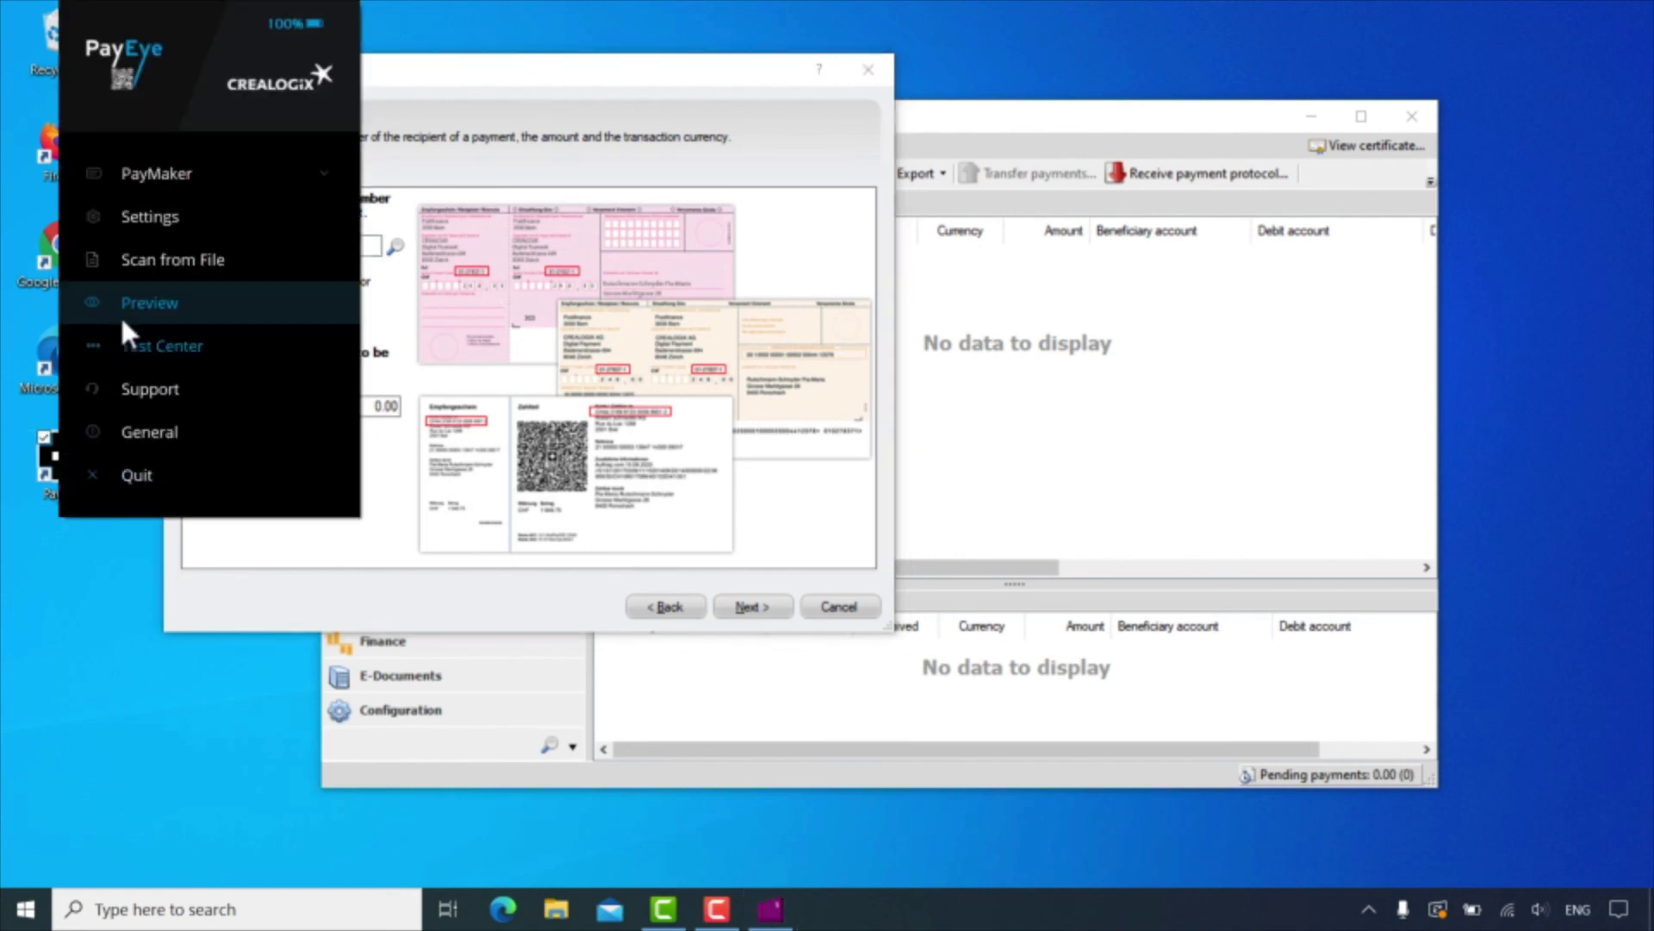
{"action": "left_click", "coordinate": [164, 261]}
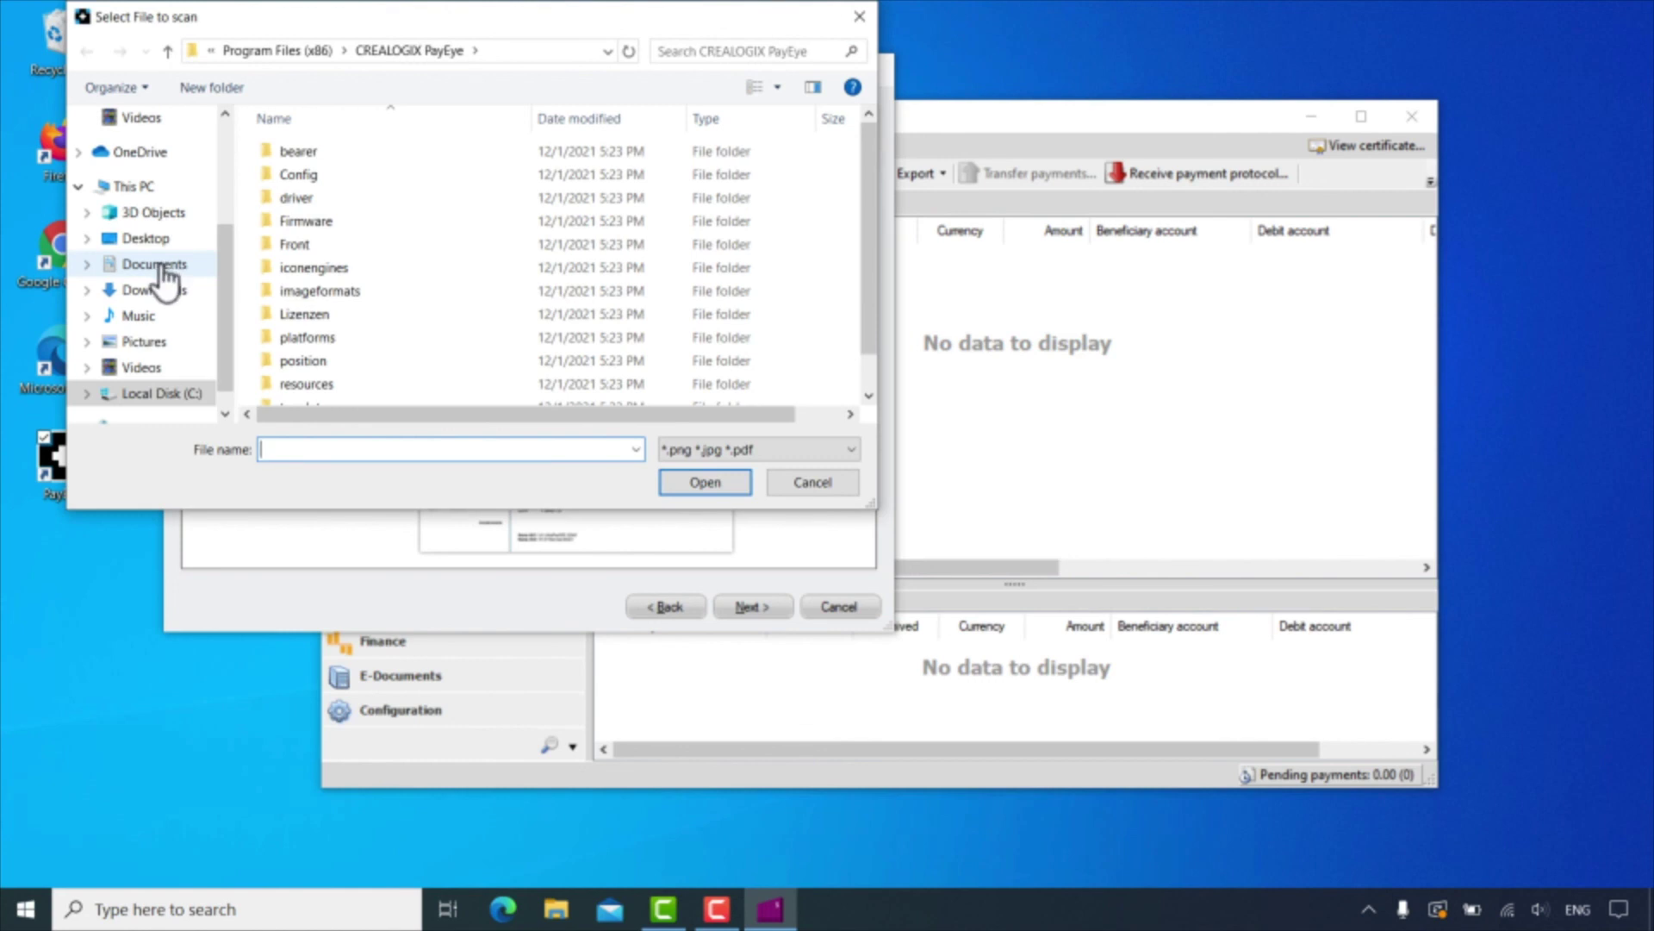
{"action": "left_click", "coordinate": [163, 291]}
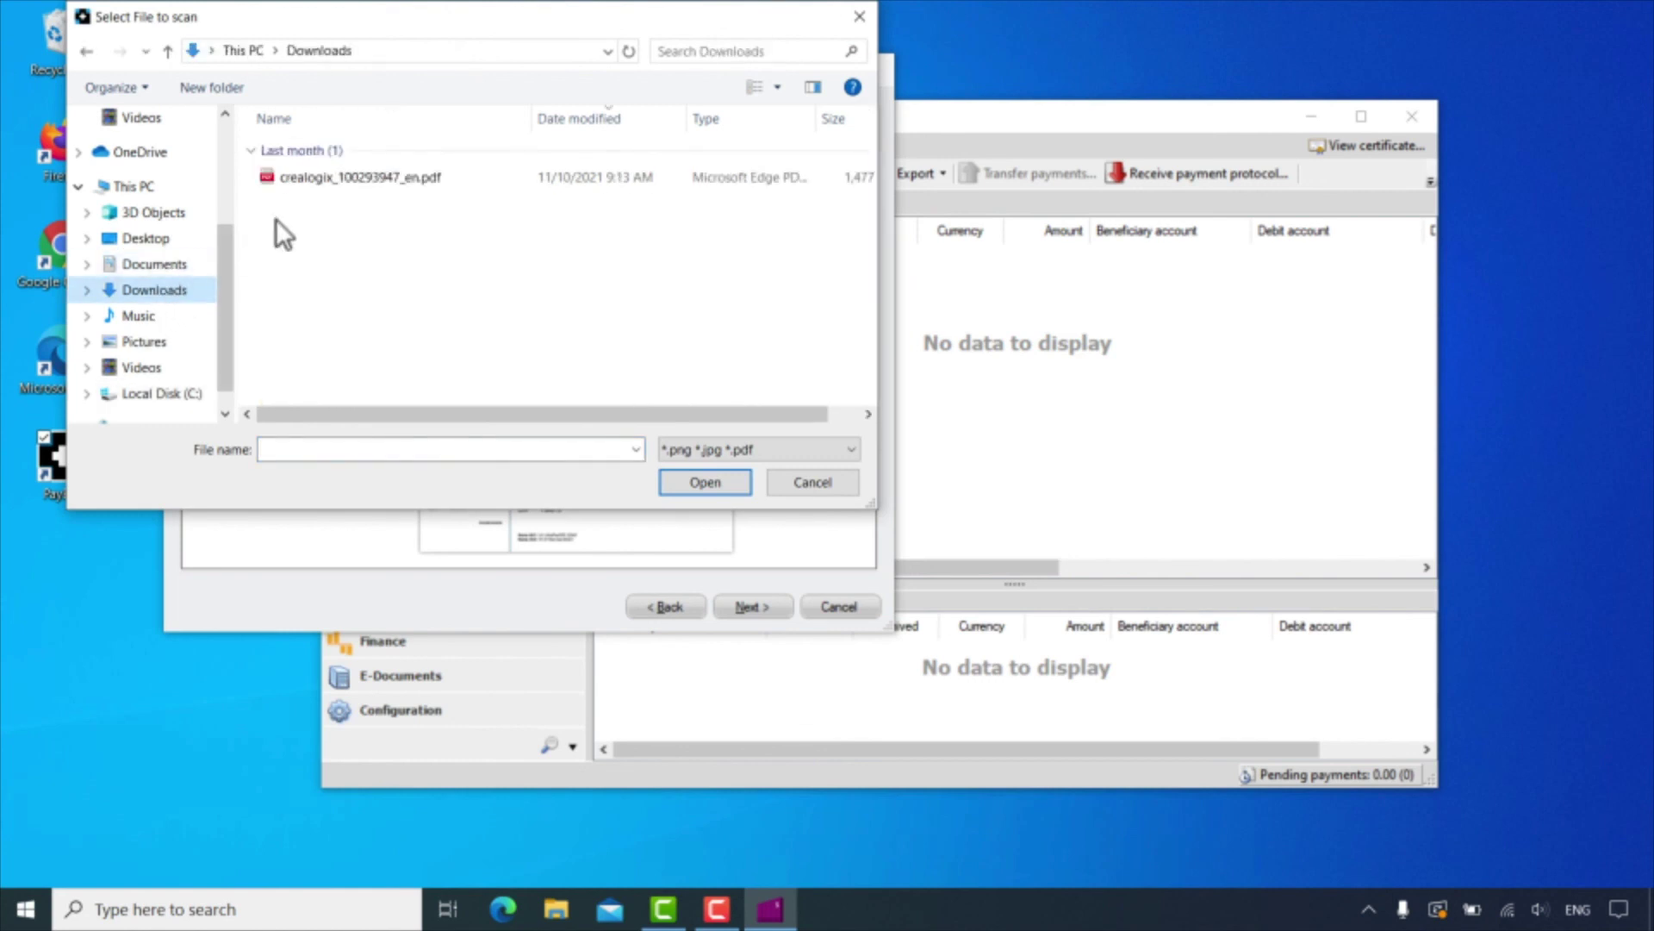
{"action": "double_click", "coordinate": [329, 179]}
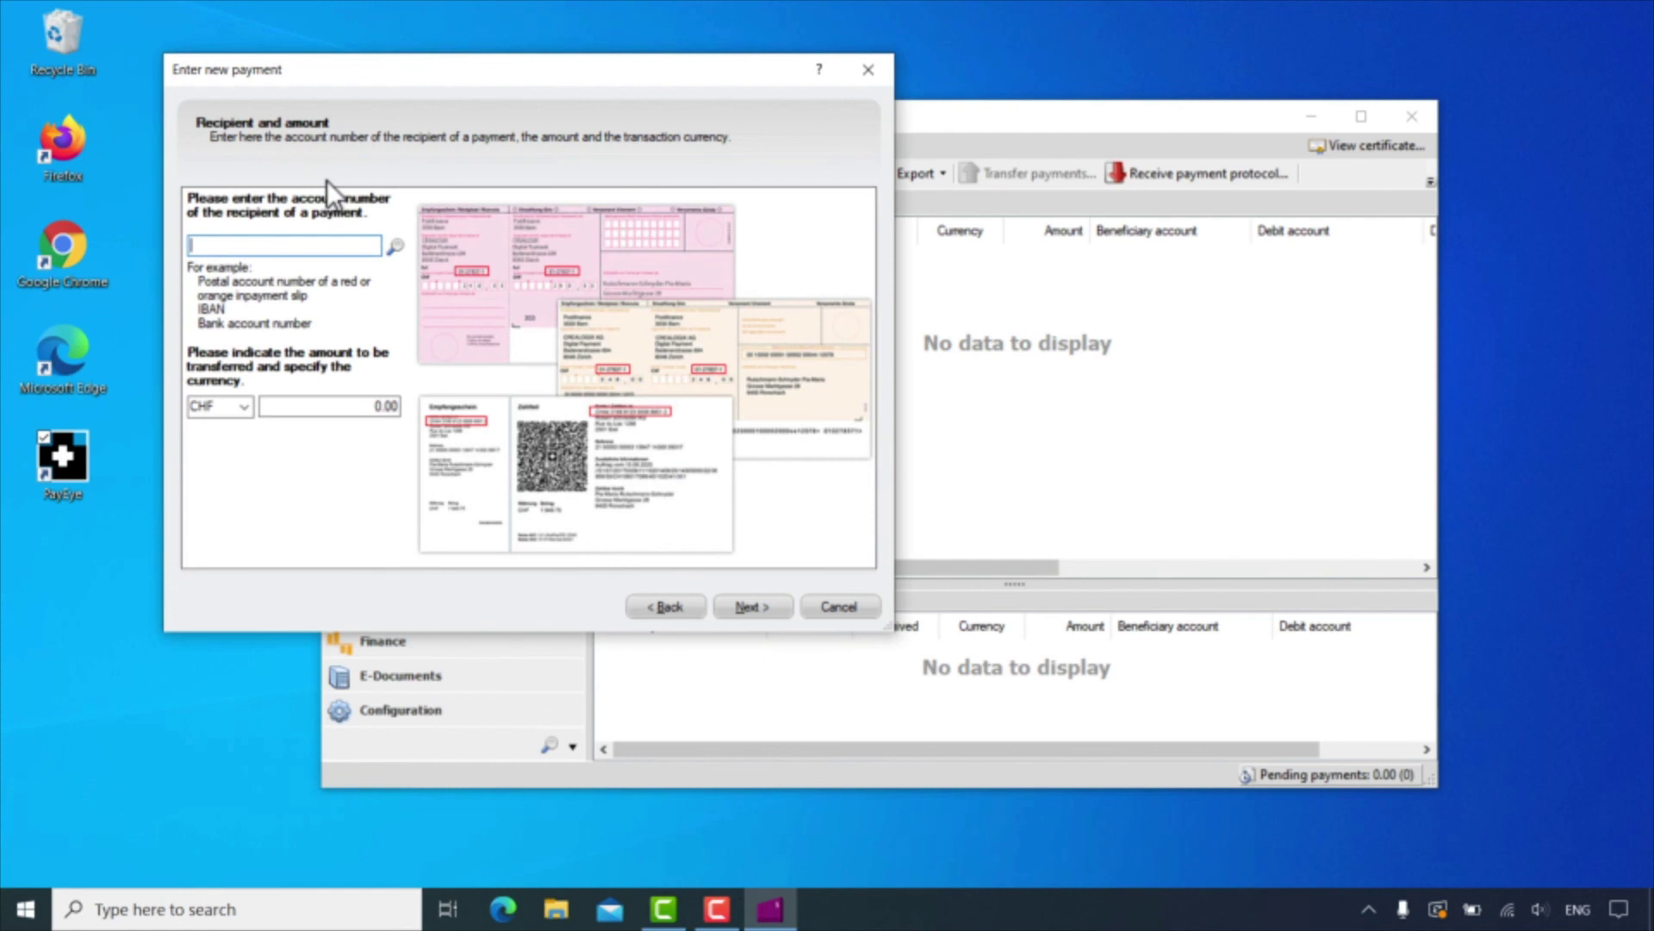
{"action": "key", "text": "Escape"}
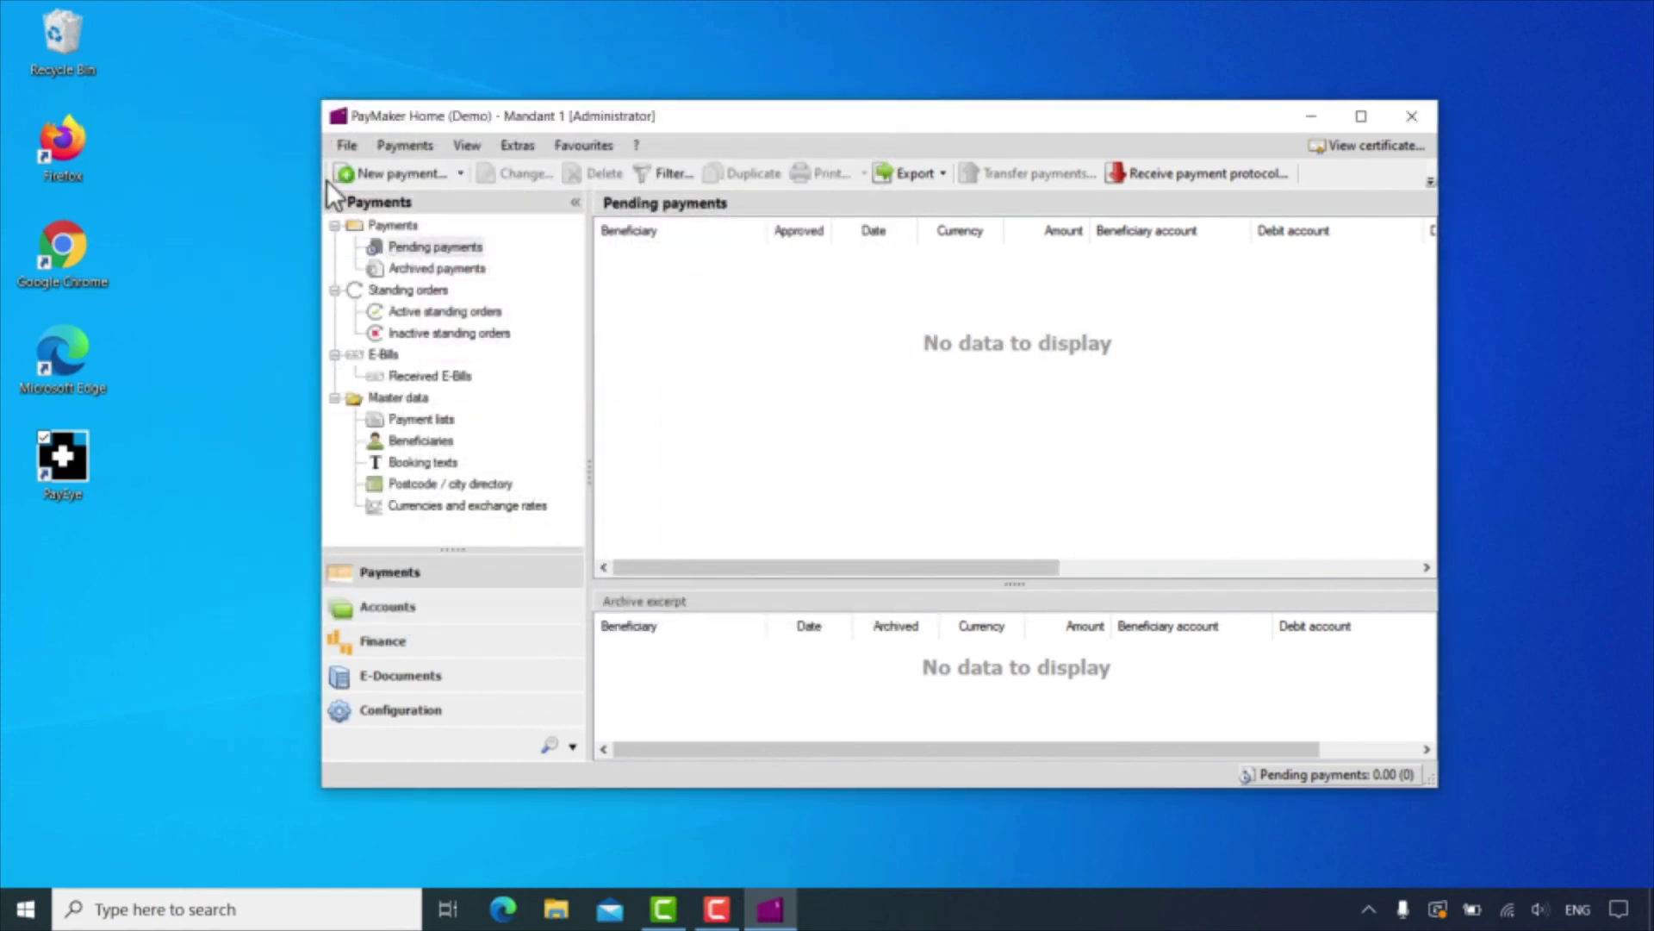